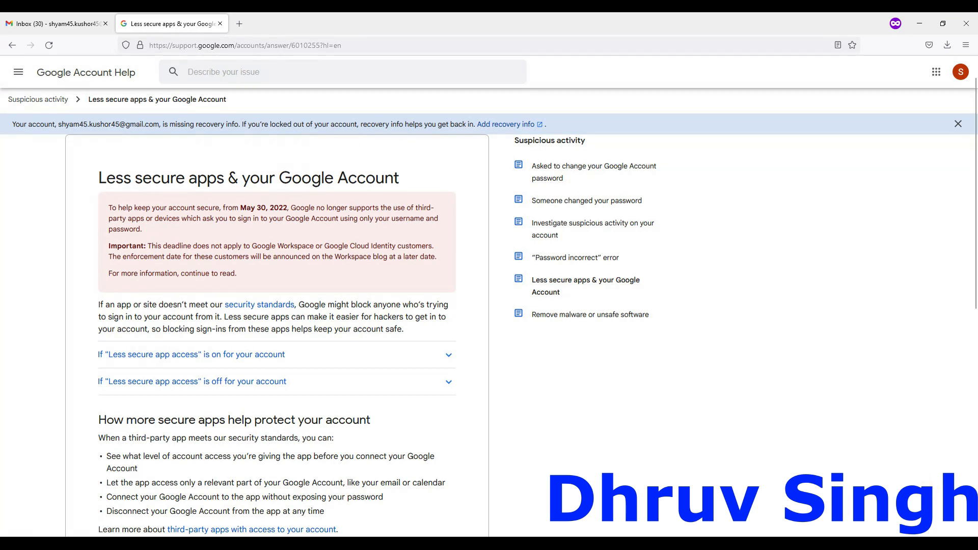
left_click_drag(463, 467, 452, 440)
left_click(317, 307)
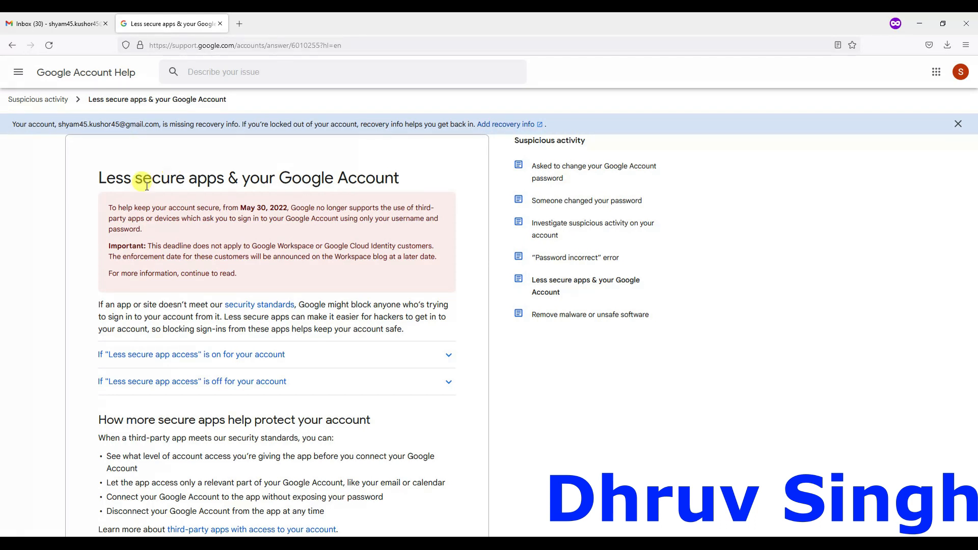
Step: Check the Less secure app access section in the Google Account security settings, then close the page
left_click(53, 24)
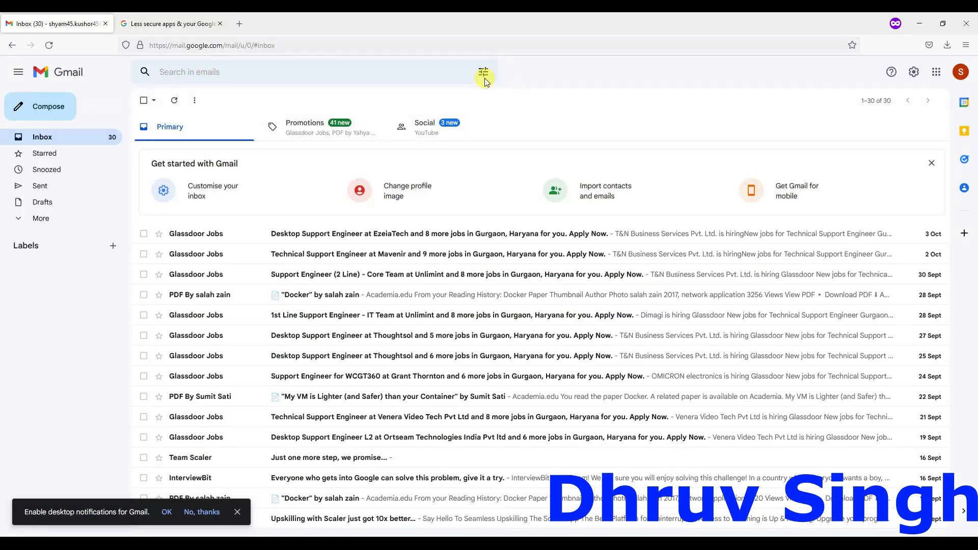
left_click(963, 76)
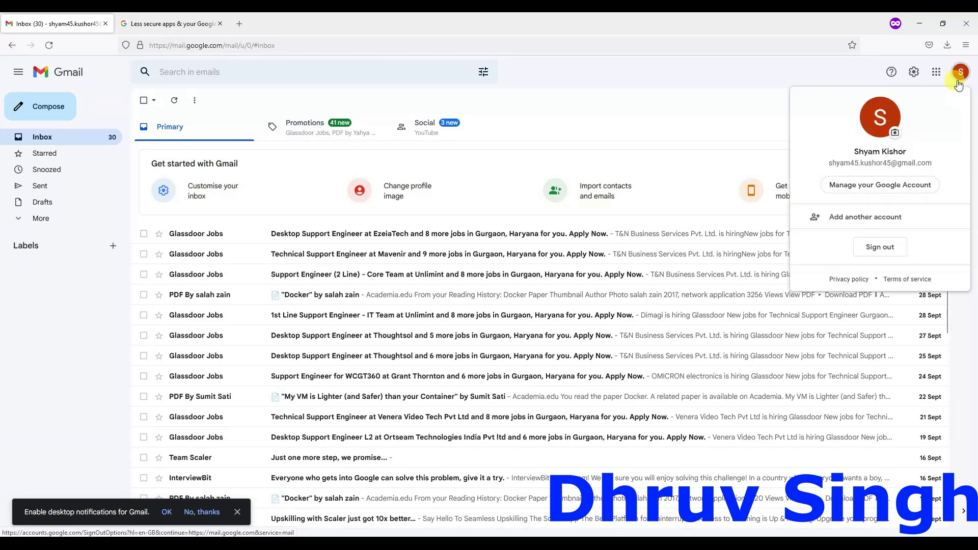
left_click(885, 192)
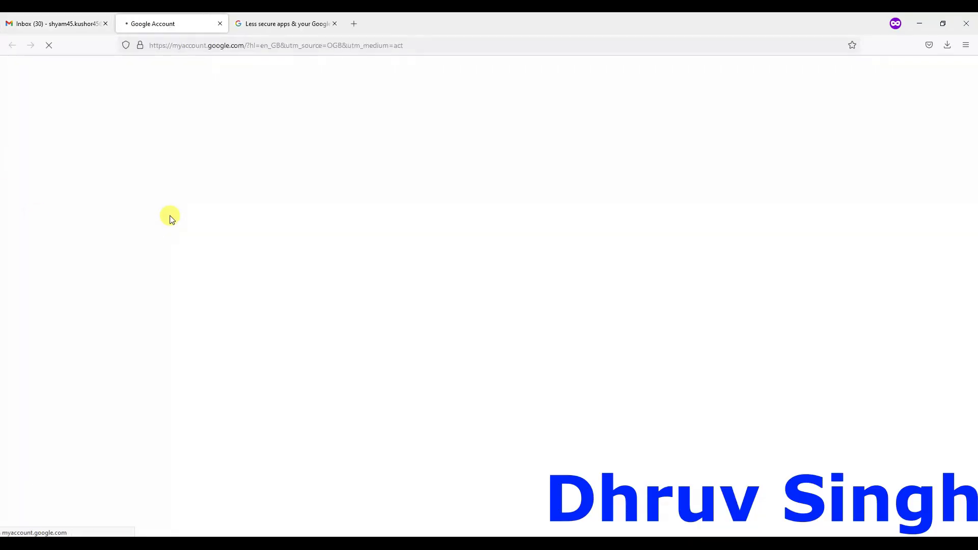
left_click(50, 185)
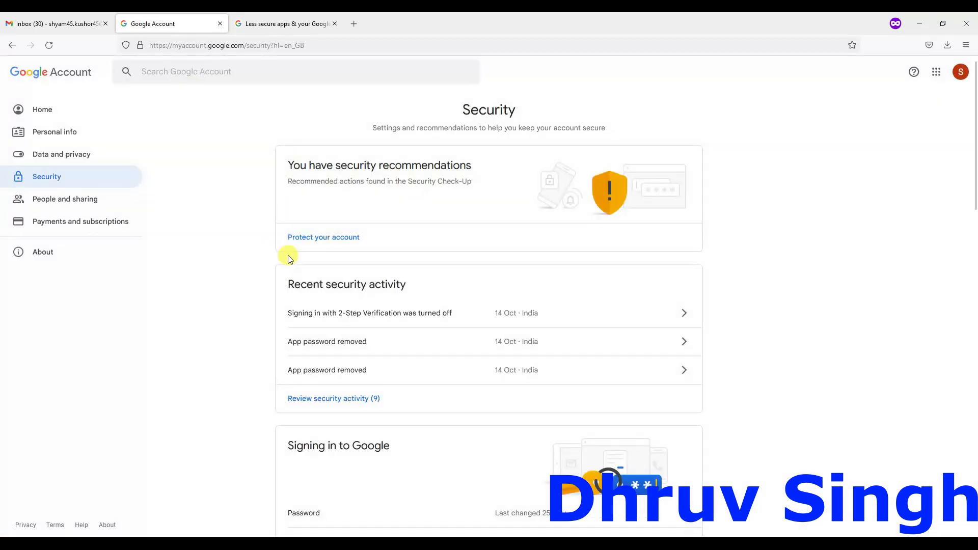
scroll(386, 298, "down", 5)
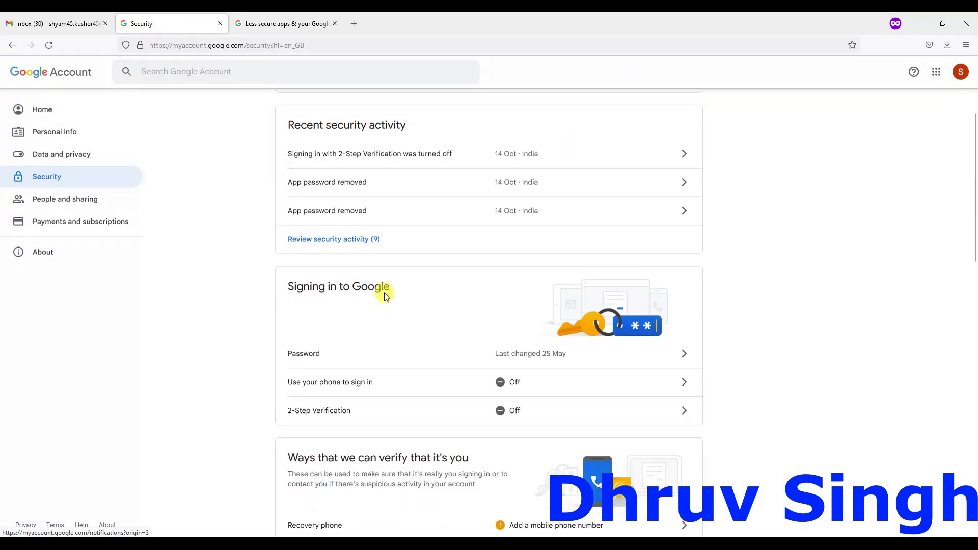
scroll(386, 298, "down", 10)
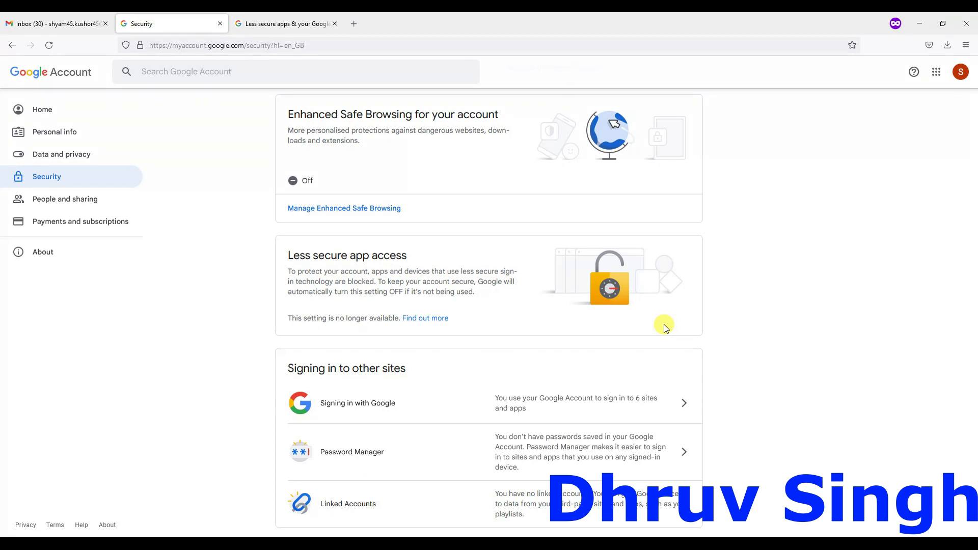
left_click(221, 25)
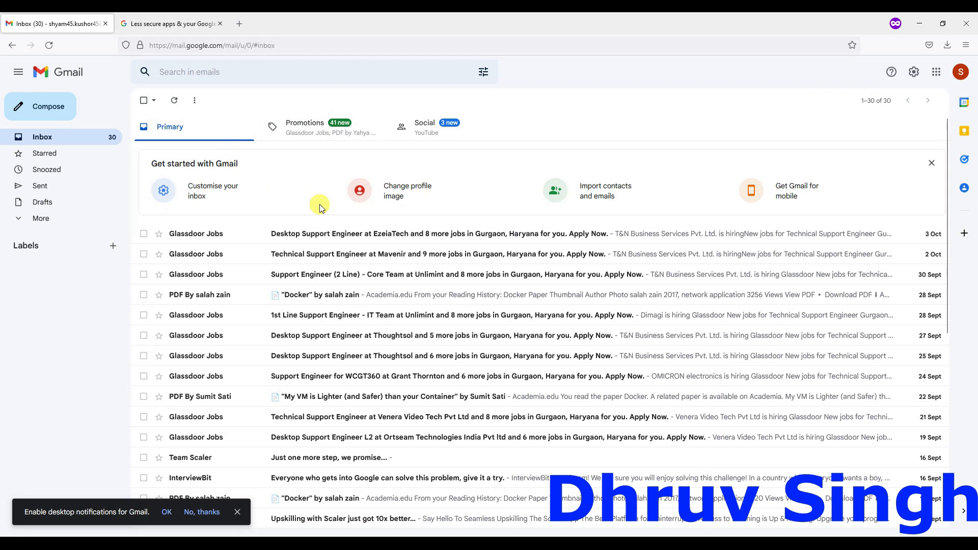
Step: Open the Google Account security settings from Gmail and start the 2-Step Verification setup
left_click(961, 77)
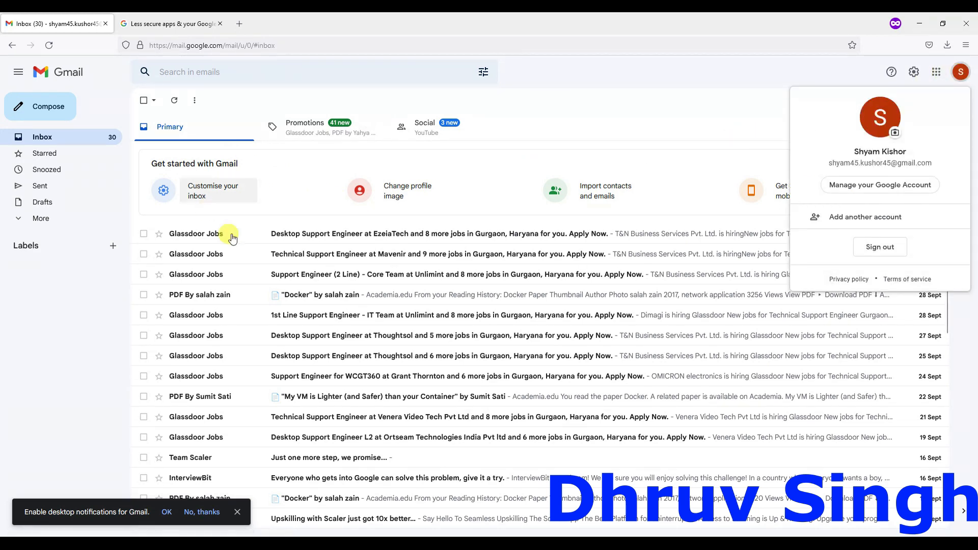
left_click(869, 187)
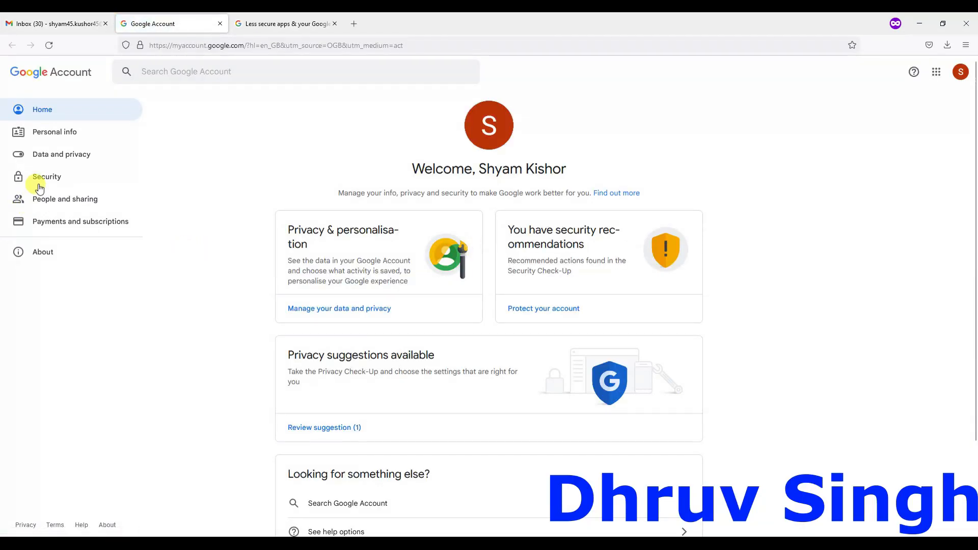
left_click(39, 180)
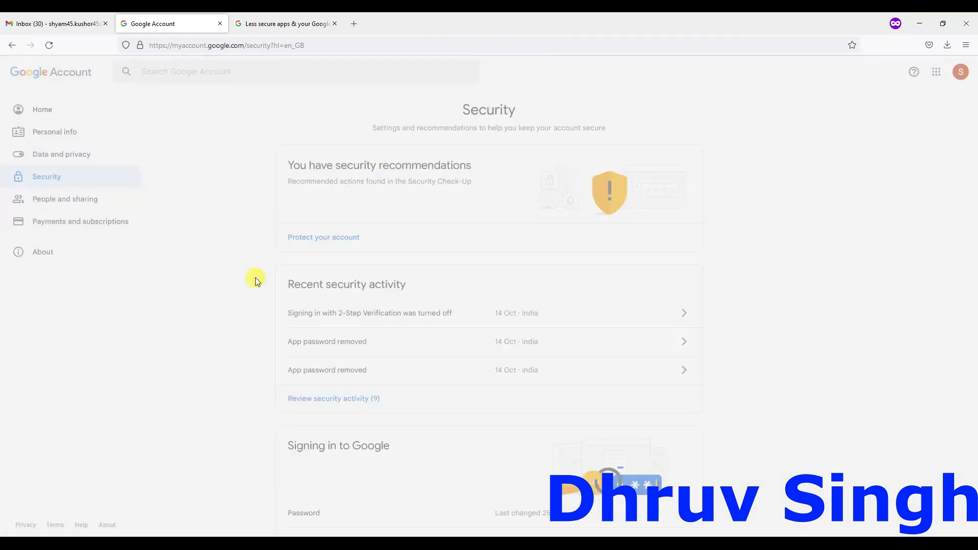
scroll(405, 358, "down", 3)
scroll(407, 360, "down", 3)
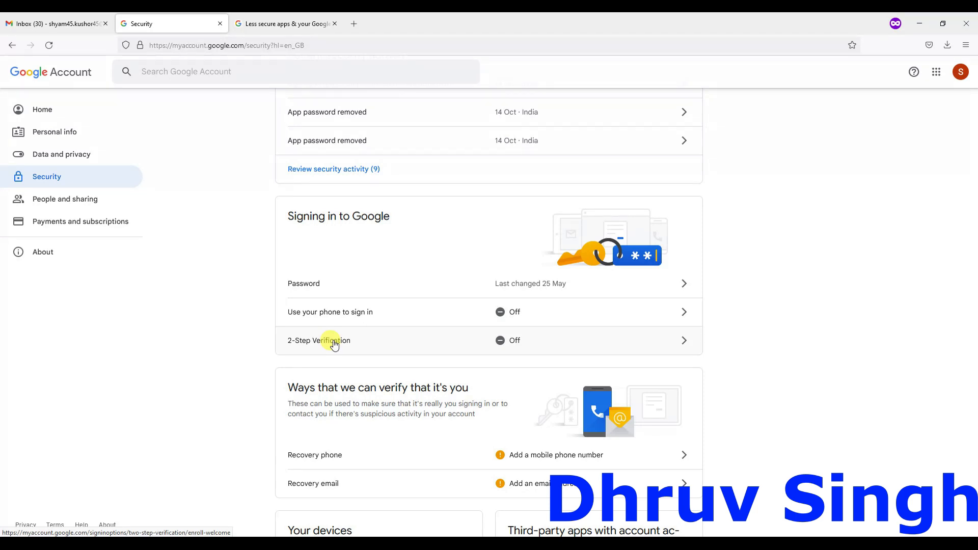
left_click(369, 346)
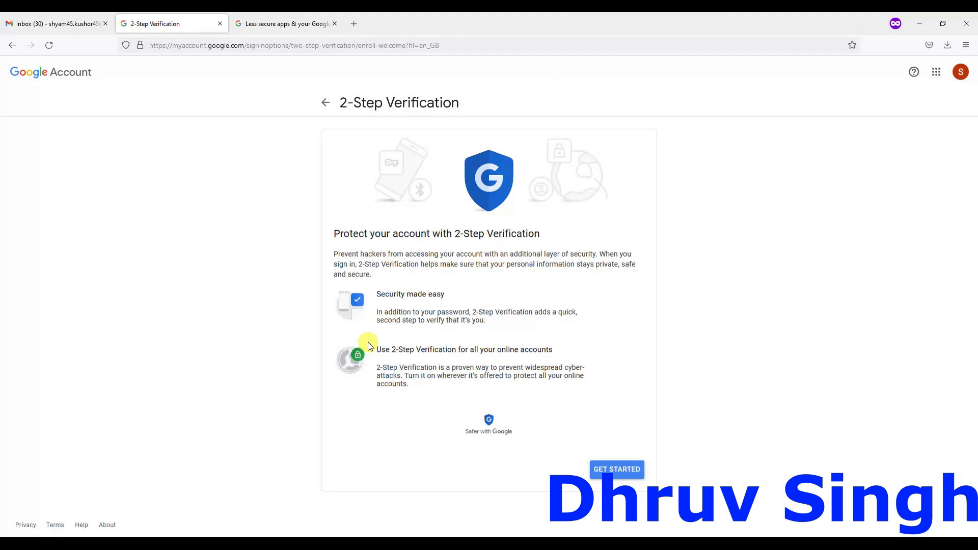
left_click(617, 474)
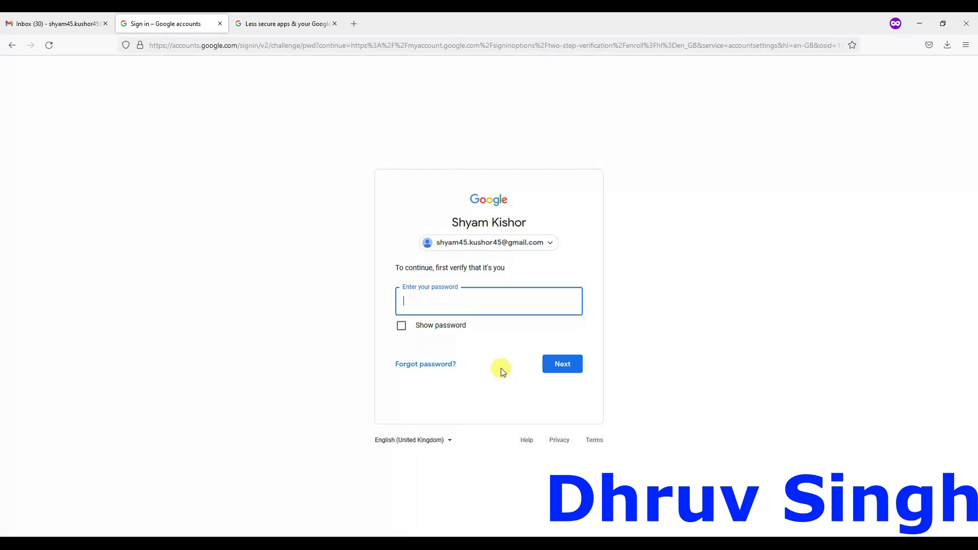
Step: Enter the account password and submit it to continue the 2-Step Verification setup
type("••••••••")
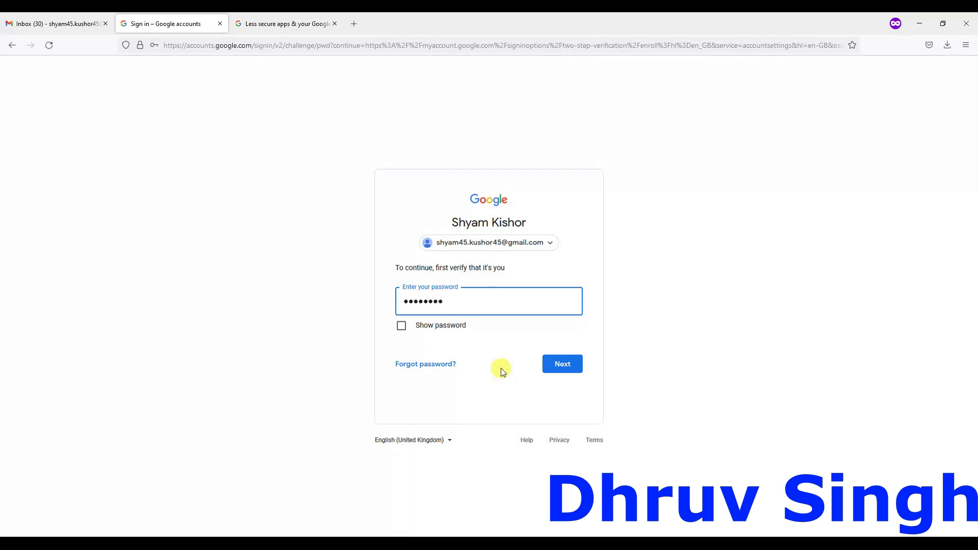
left_click(563, 371)
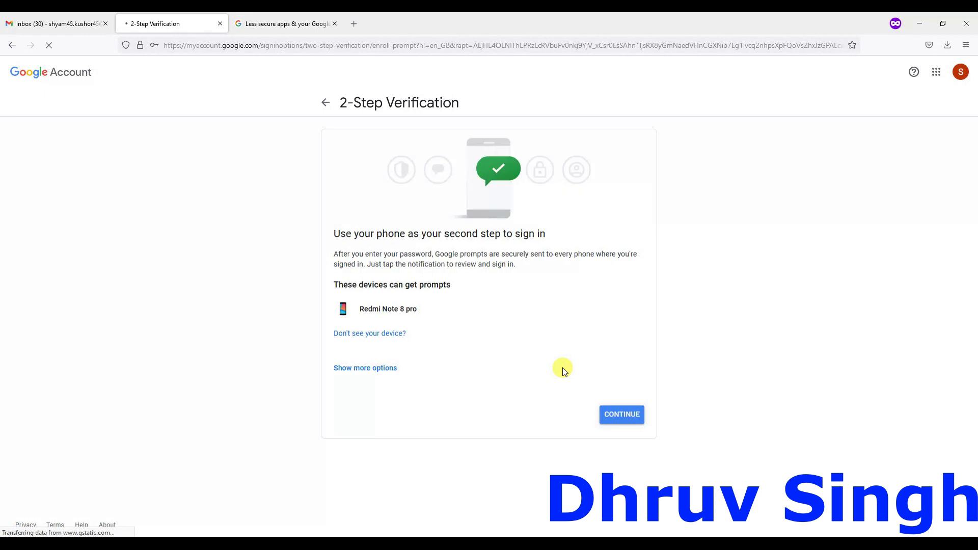
Step: Choose text message or voice call as the second step and submit the phone number for receiving codes by text message
left_click(364, 374)
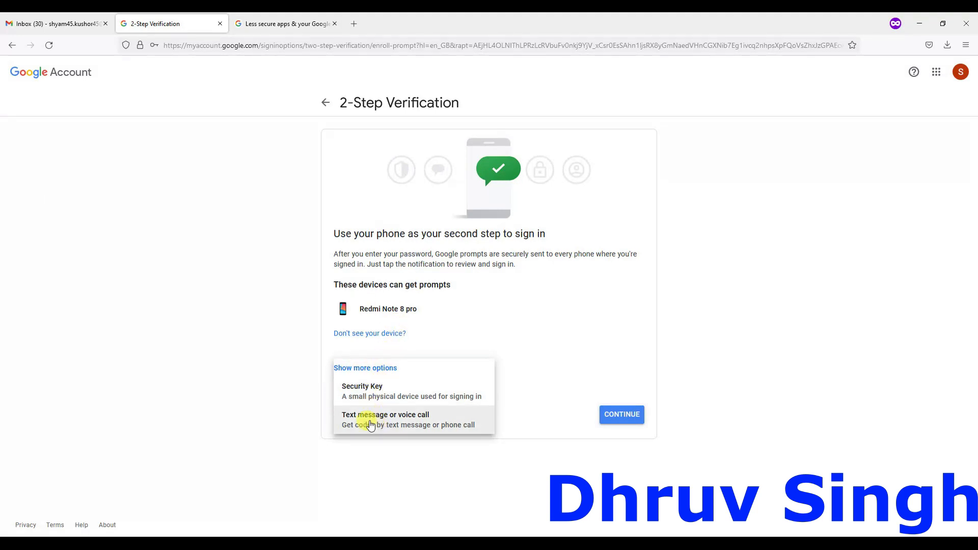
left_click(398, 424)
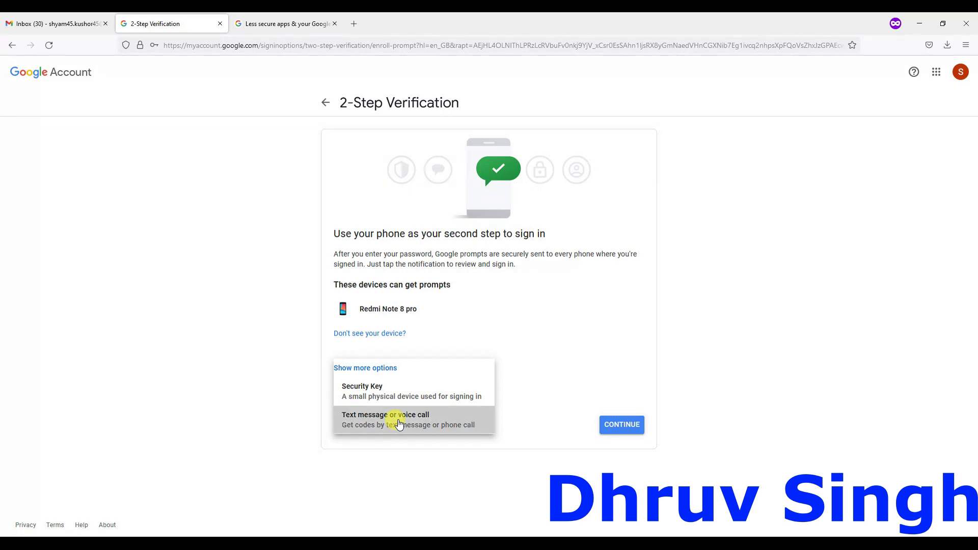
left_click(620, 425)
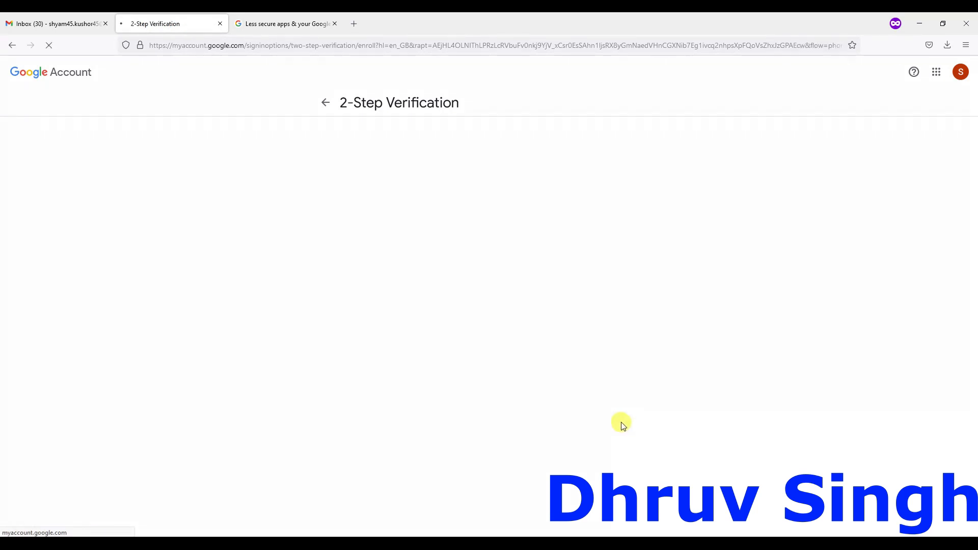
left_click(384, 283)
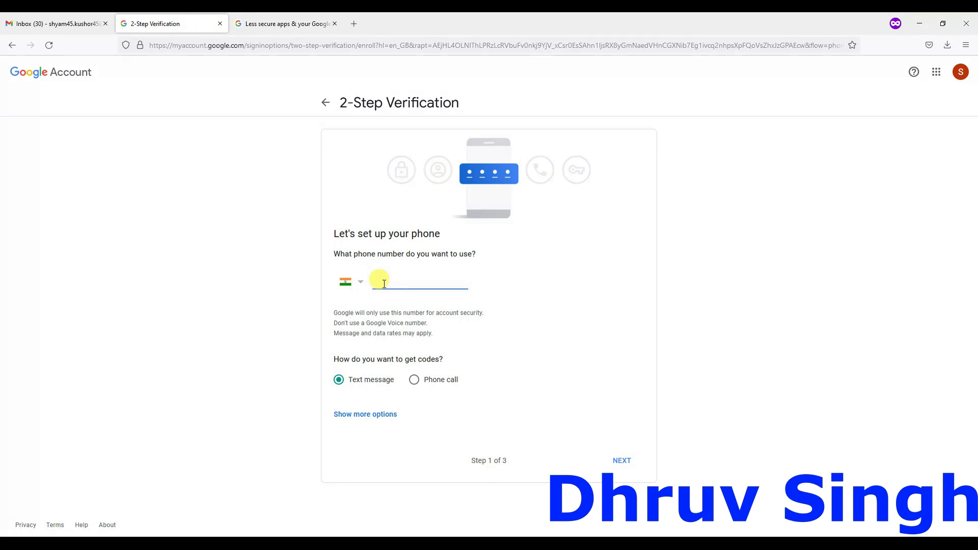
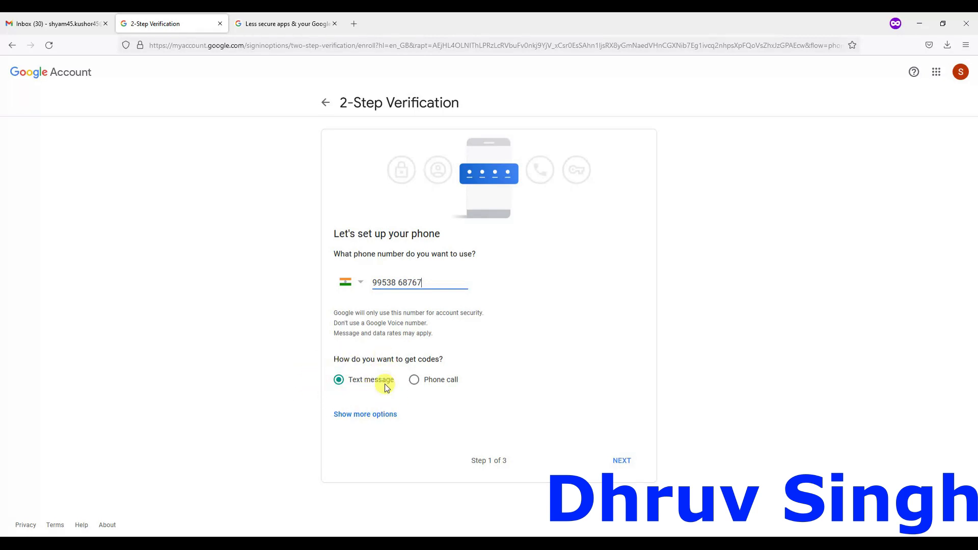
left_click(620, 465)
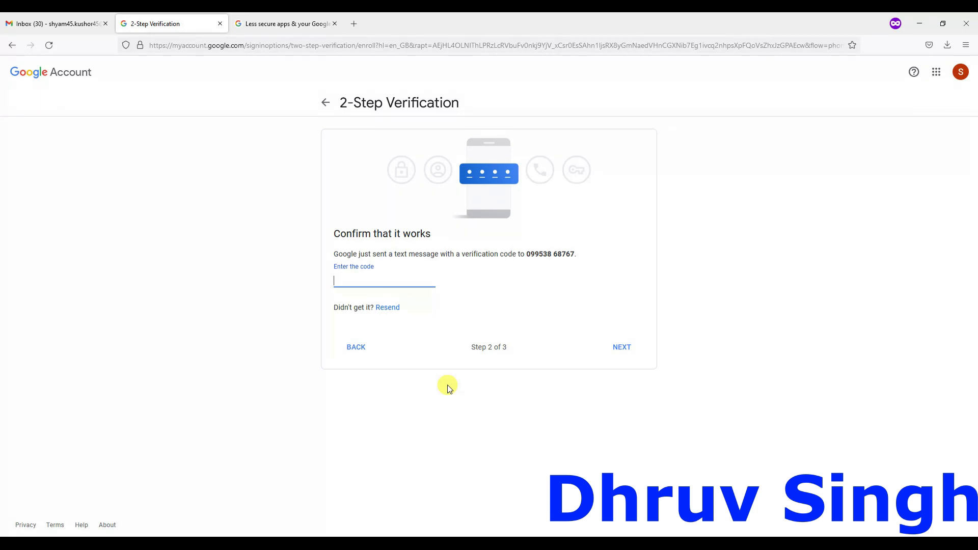
Step: Enter the verification code, turn on 2-Step Verification, and close its settings page
left_click(622, 347)
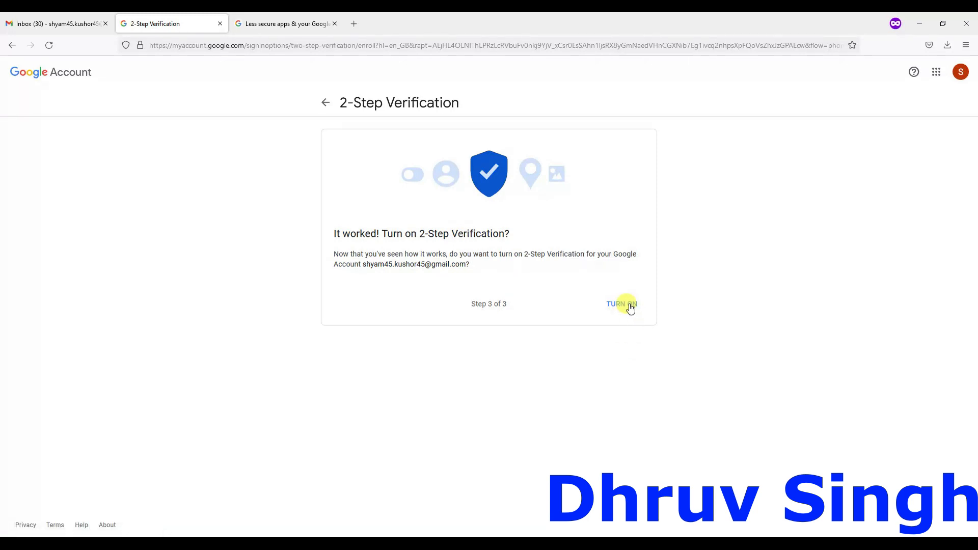
left_click(630, 306)
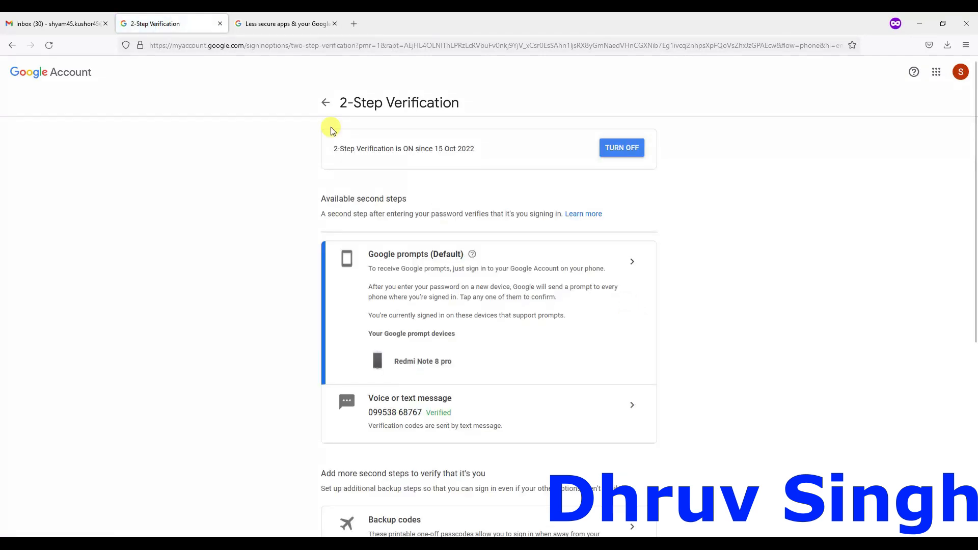
left_click(219, 24)
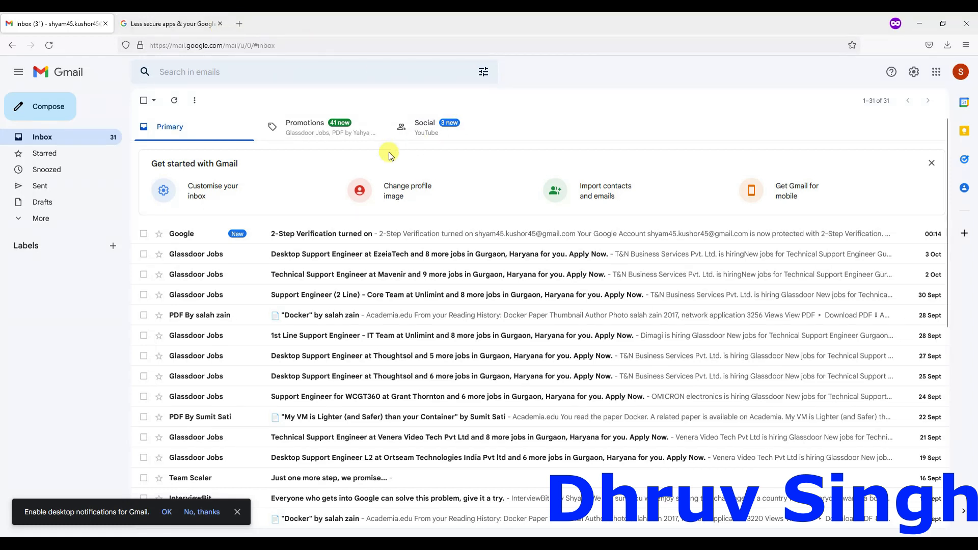
Step: Open App passwords in the Google Account security settings, verifying with the account password
left_click(961, 74)
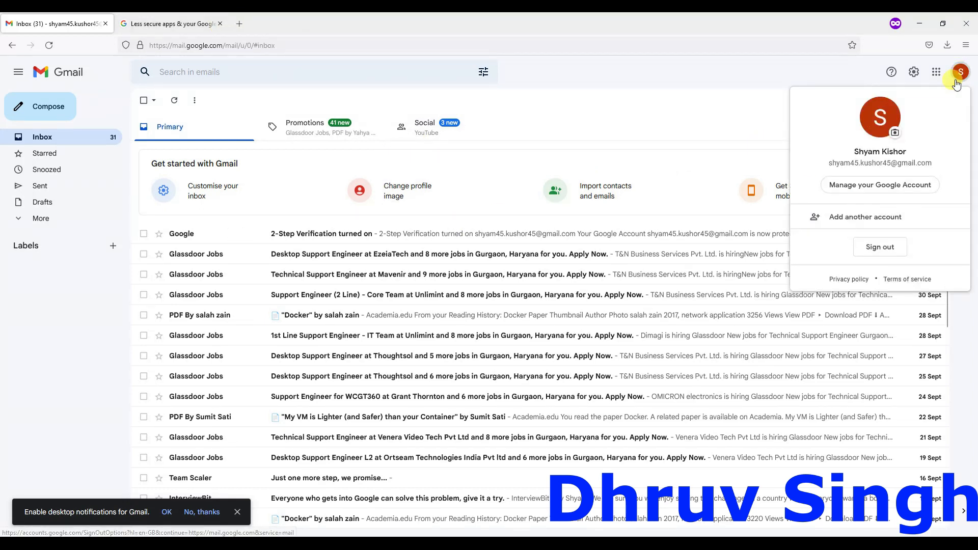
left_click(876, 187)
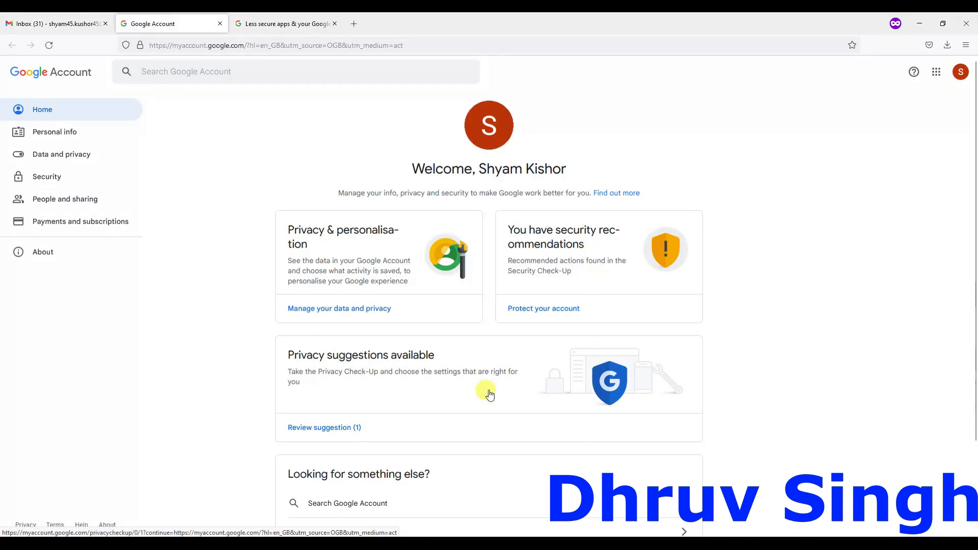
left_click(46, 179)
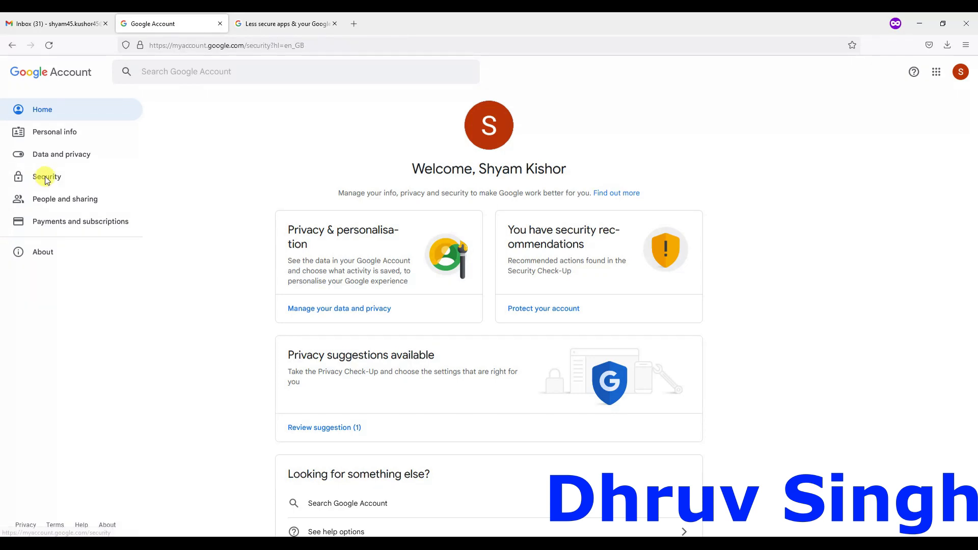
scroll(443, 350, "down", 6)
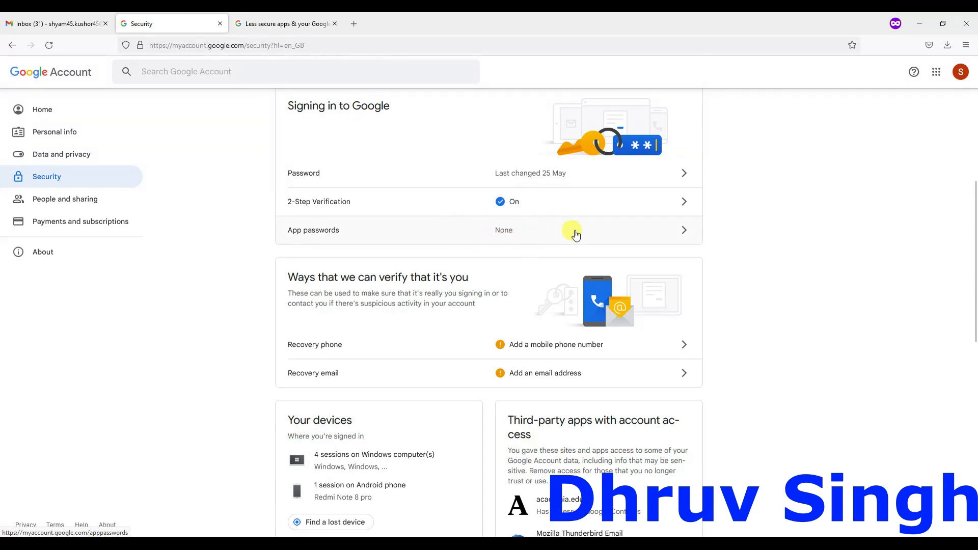
left_click(684, 235)
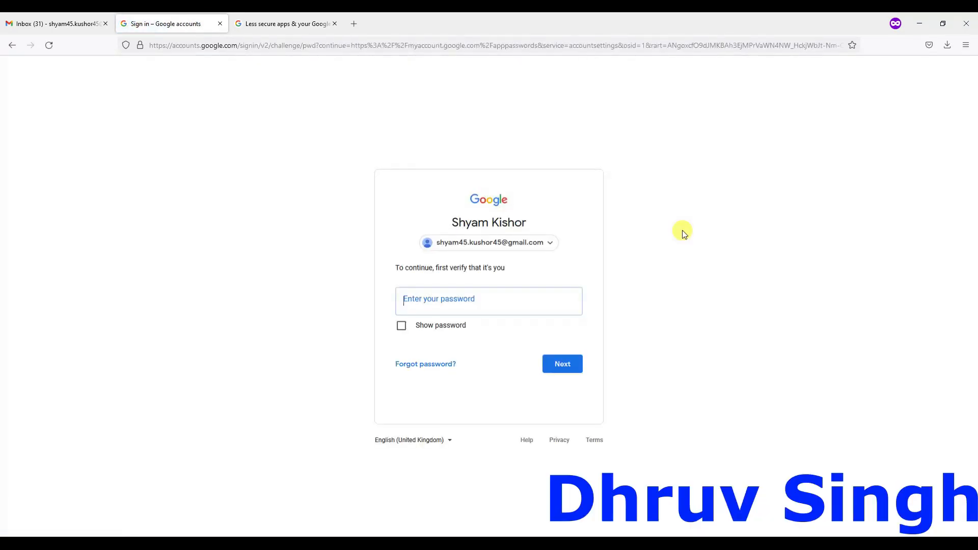
type("••••••••")
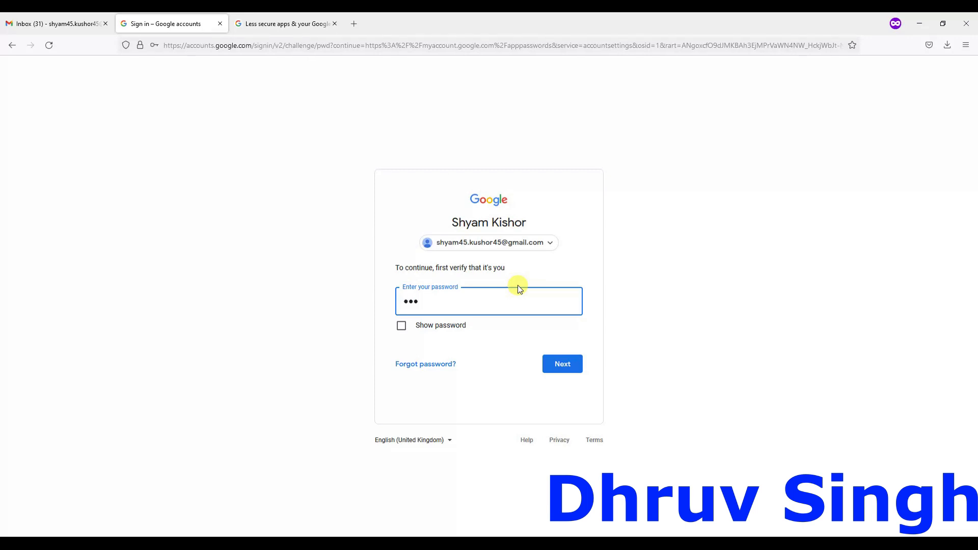
left_click(562, 365)
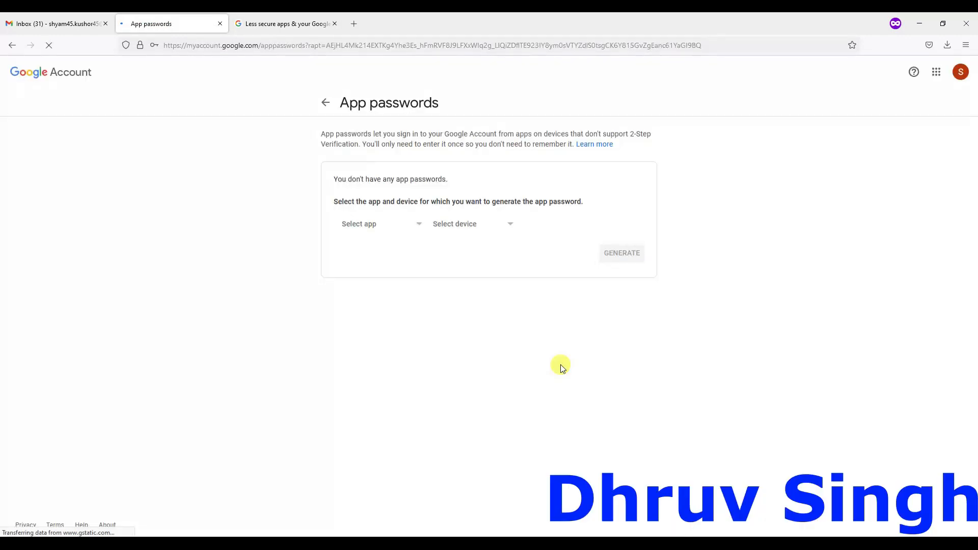
Step: Generate an app password for the Mail app on a Windows Computer
left_click(418, 232)
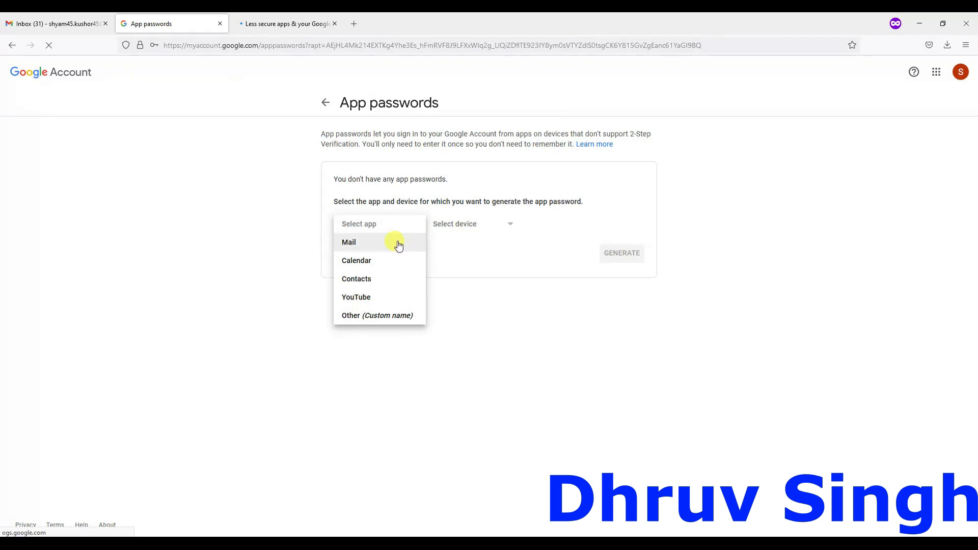
left_click(398, 244)
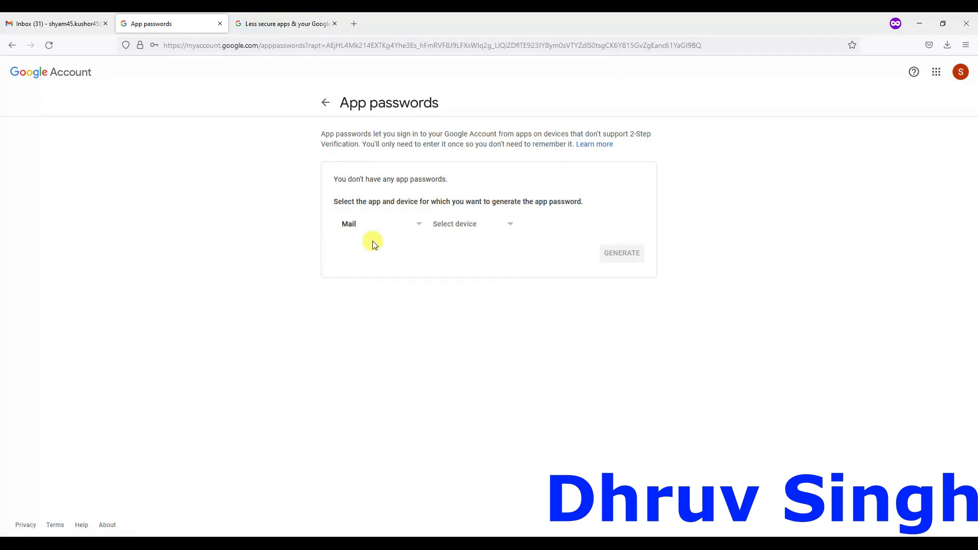
left_click(481, 224)
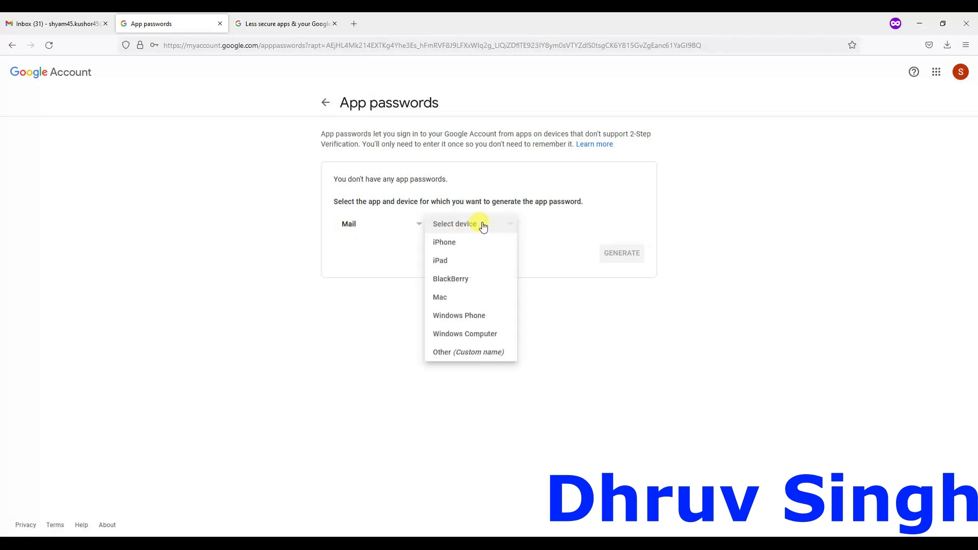
left_click(481, 335)
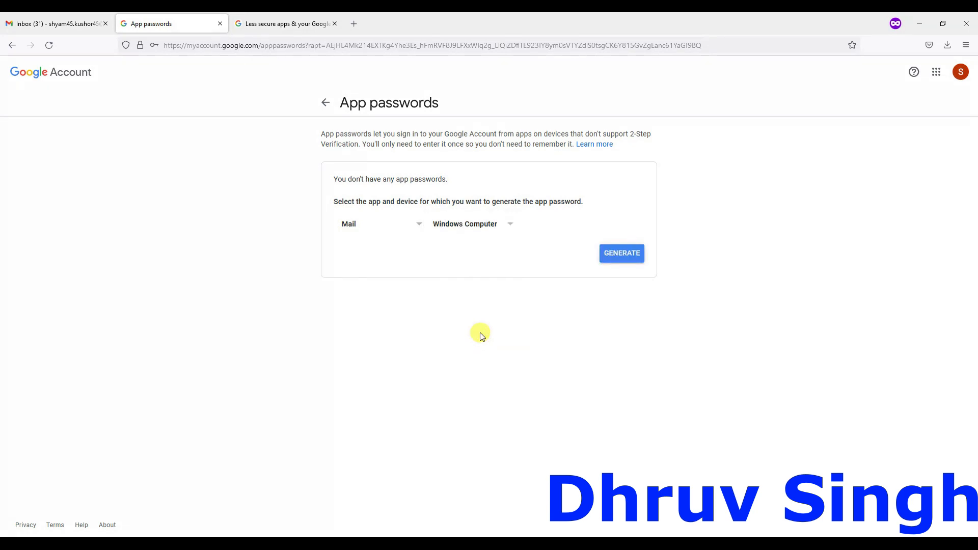
left_click(623, 262)
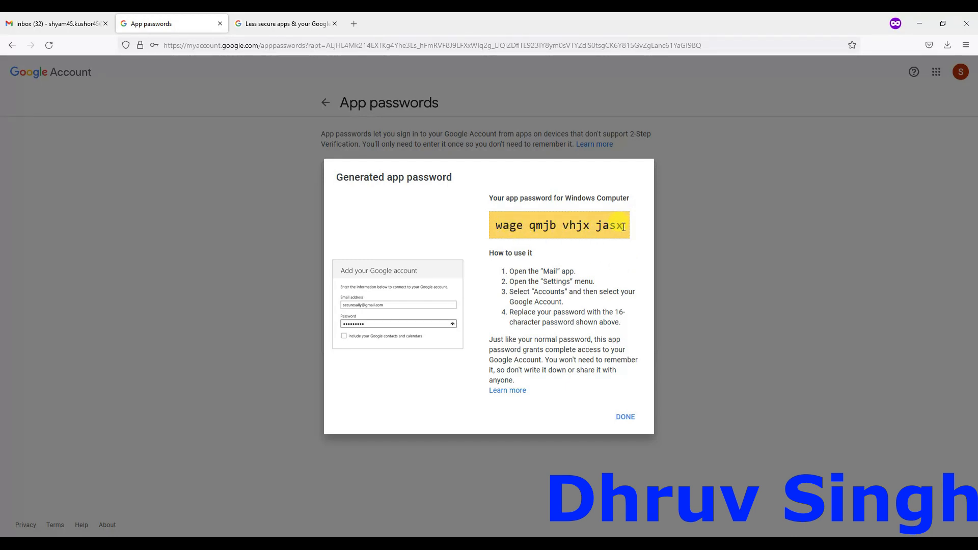
Step: Copy the generated app password into the untitled Notepad note above the e-mail address, and dismiss the generated password dialog in the browser
left_click_drag(623, 227, 495, 227)
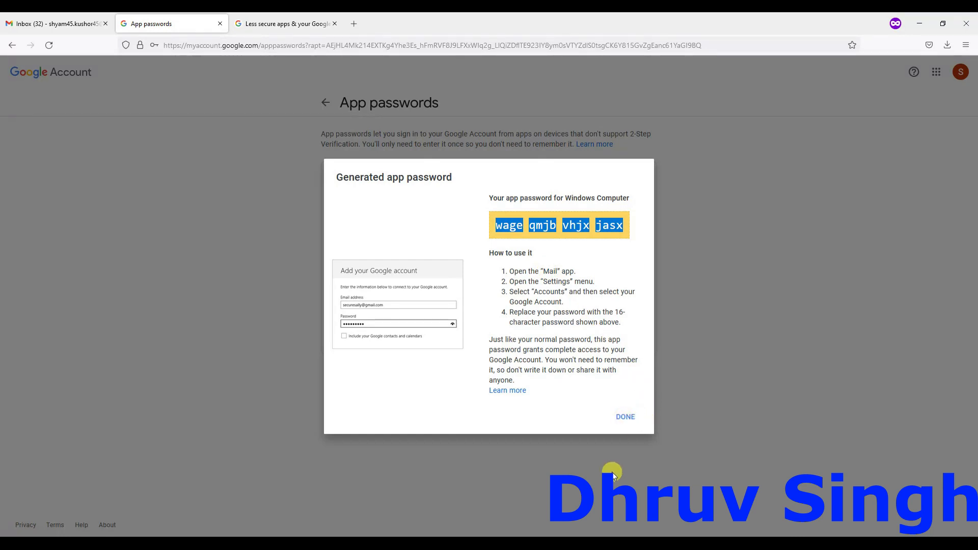
left_click(563, 458)
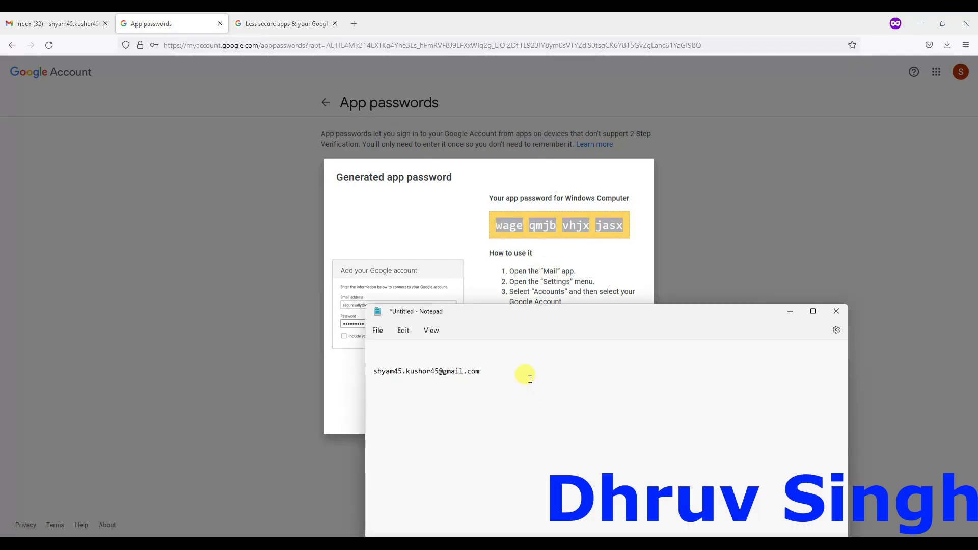
key("ctrl+v")
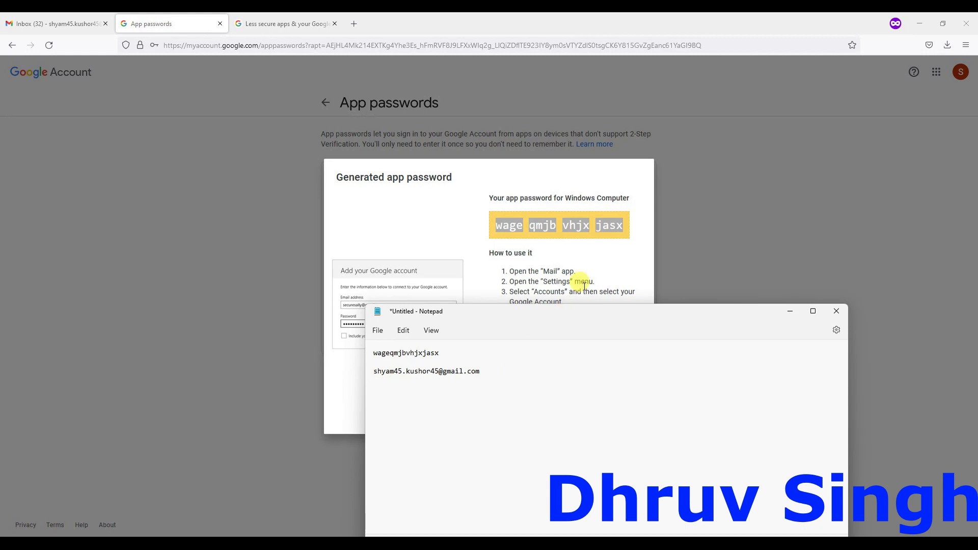
left_click(620, 259)
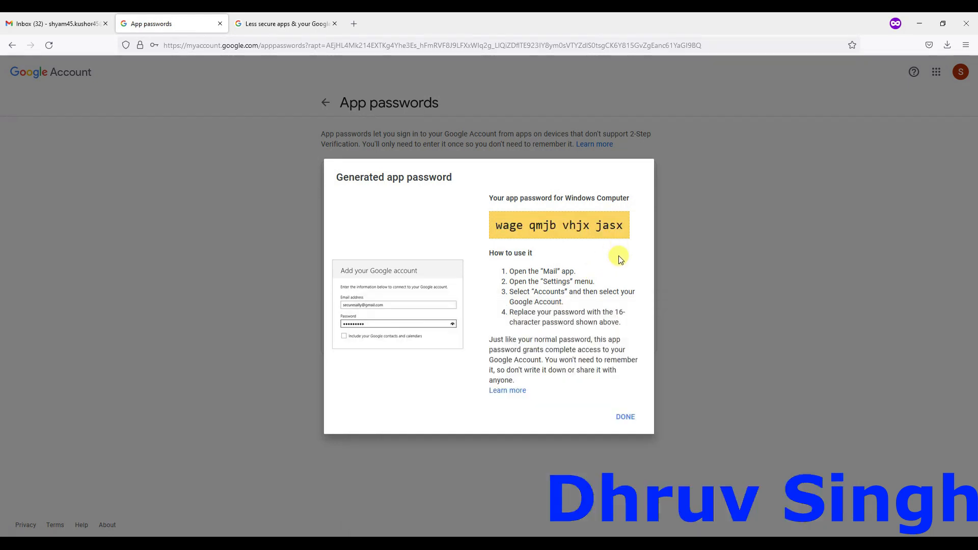
left_click(625, 417)
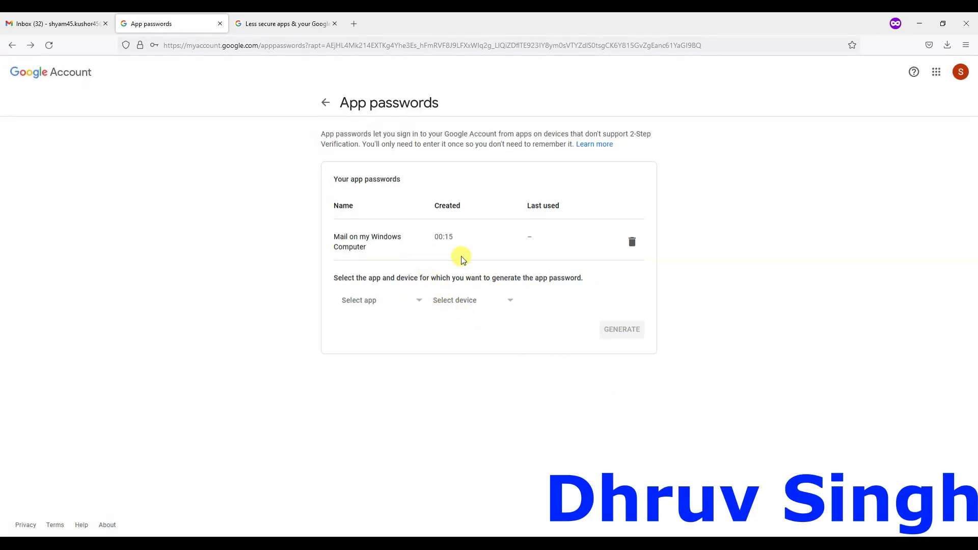
Step: Return to the account's Security page and reopen App passwords, entering the account password for verification
left_click(327, 104)
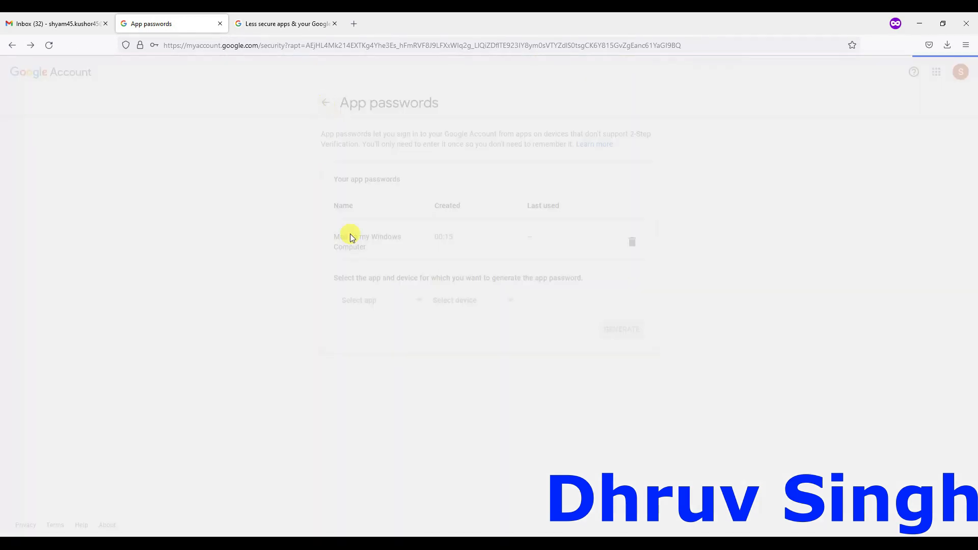
scroll(378, 332, "down", 5)
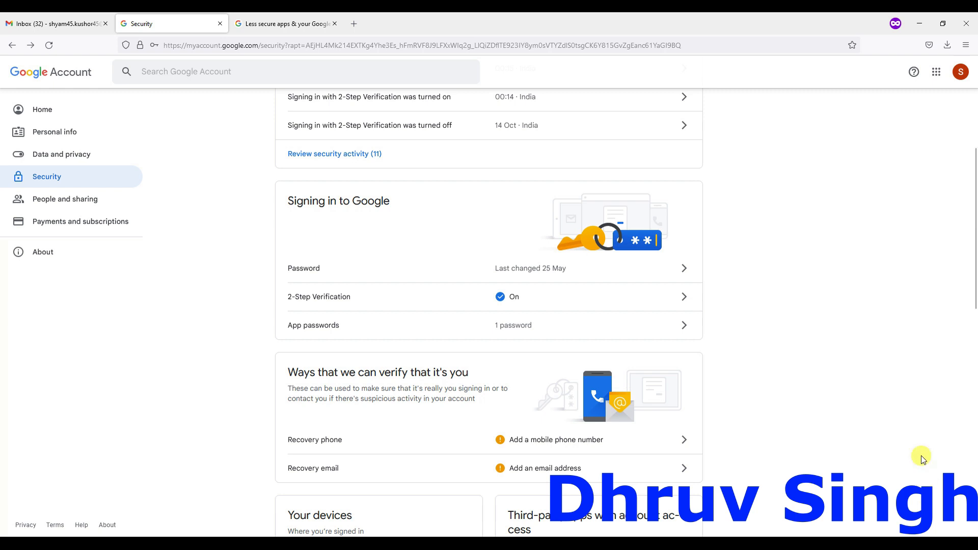
left_click(549, 330)
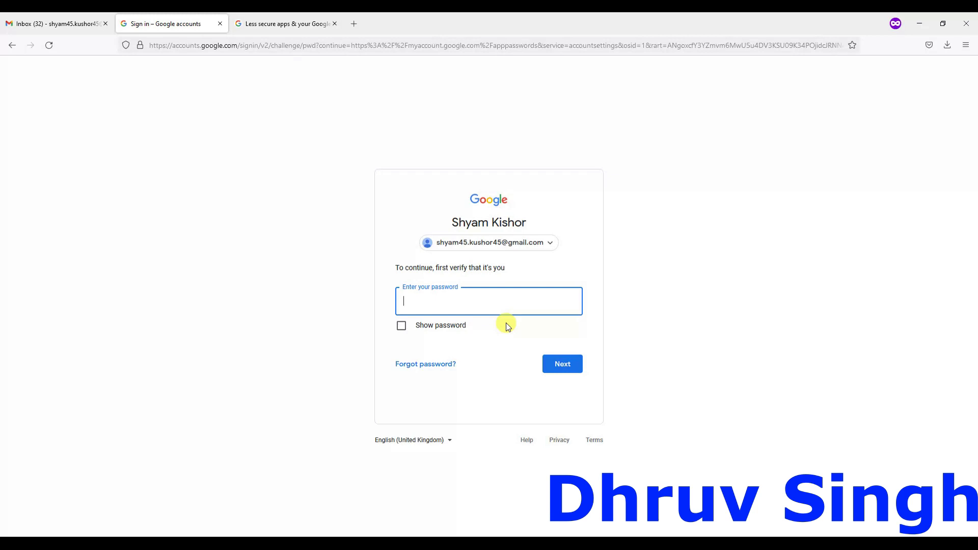
type("••••••••")
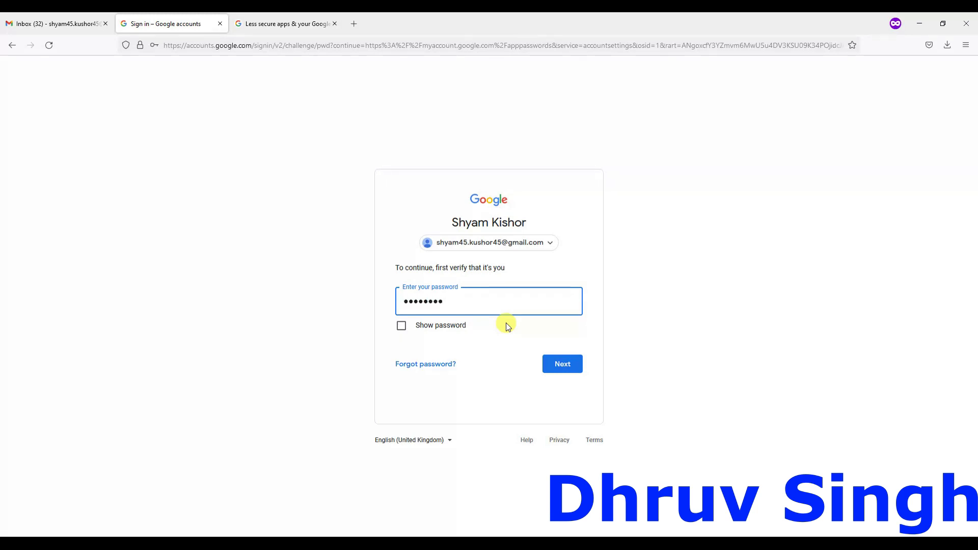
key("Return")
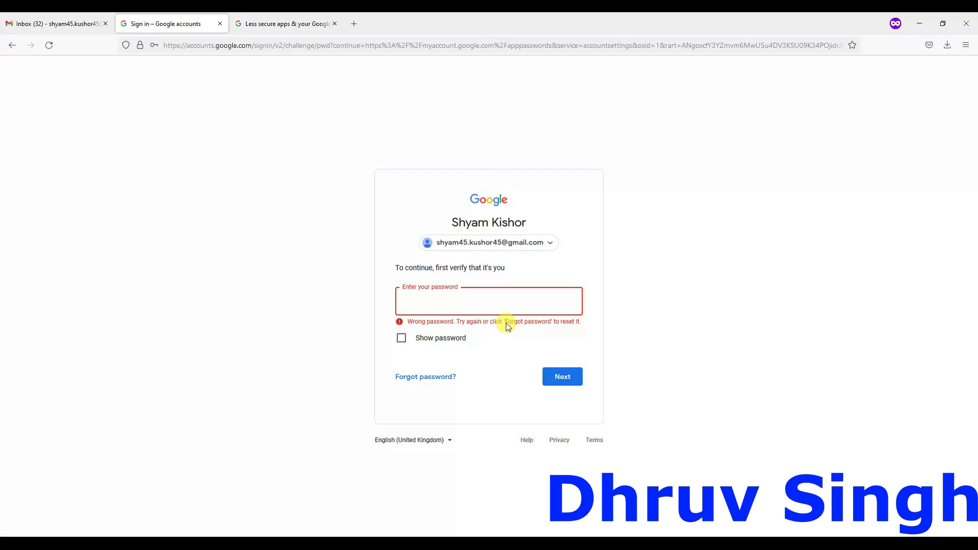
type("••••••")
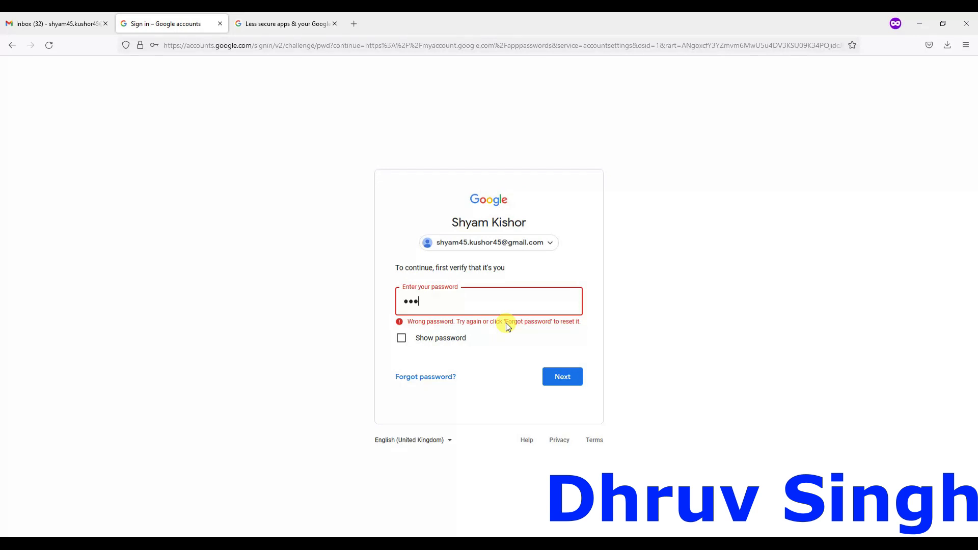
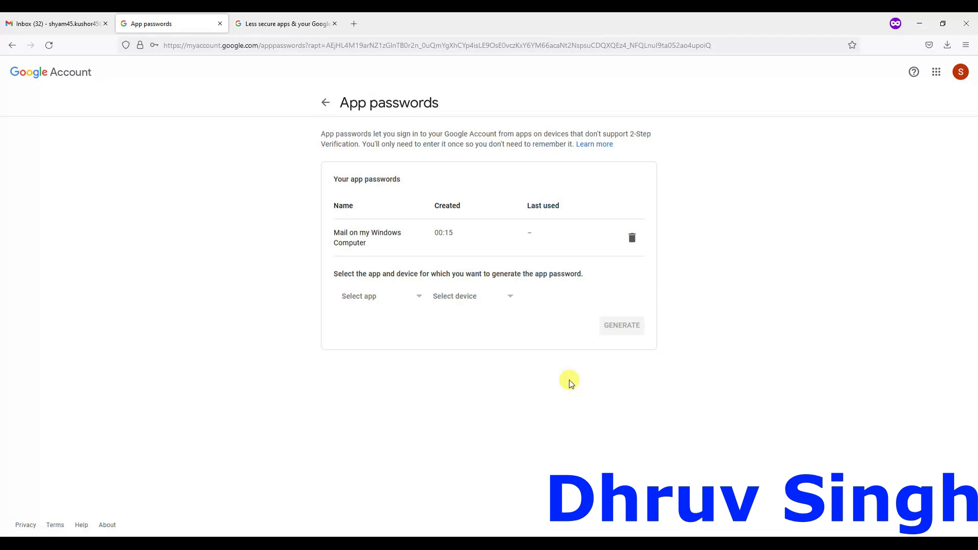
Step: Generate a new app password for a custom app named Jenkins
left_click(422, 300)
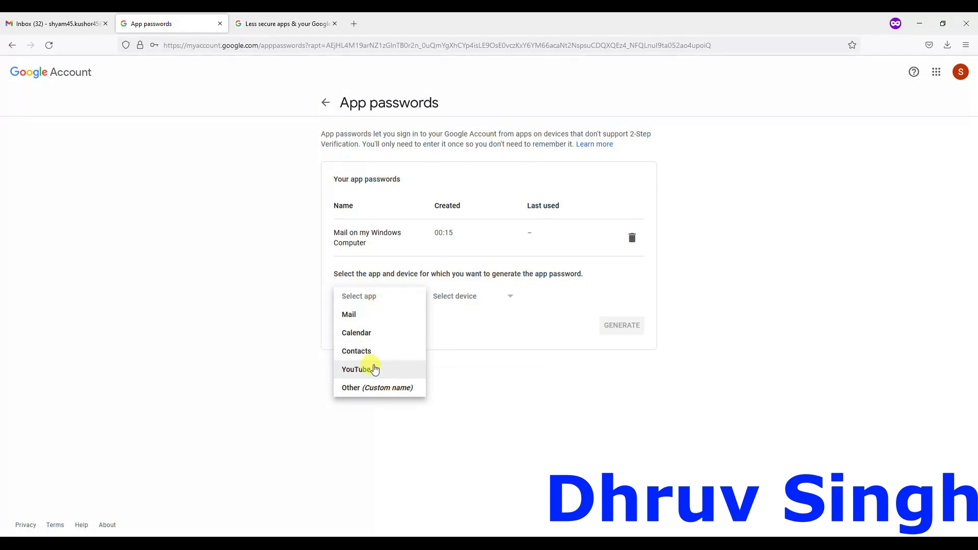
left_click(379, 390)
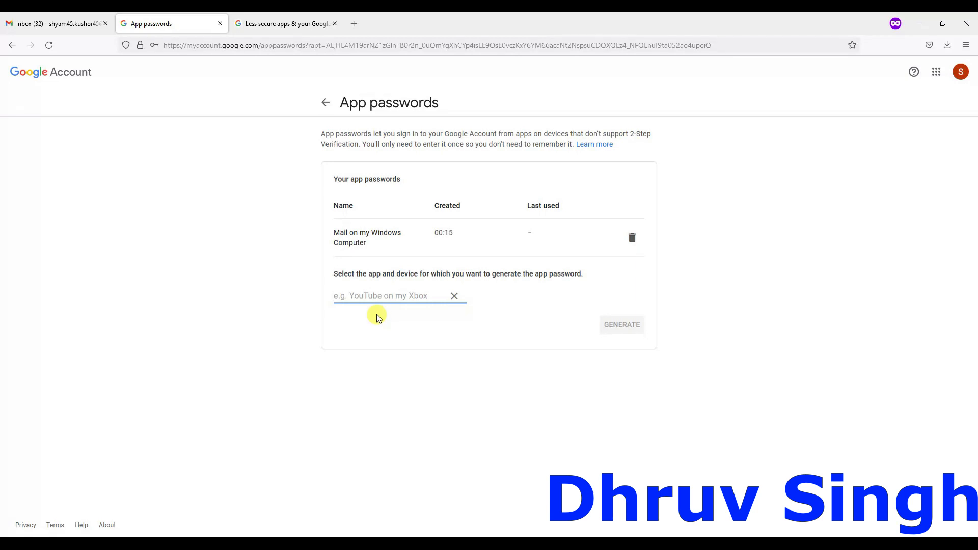
type("Jenkins")
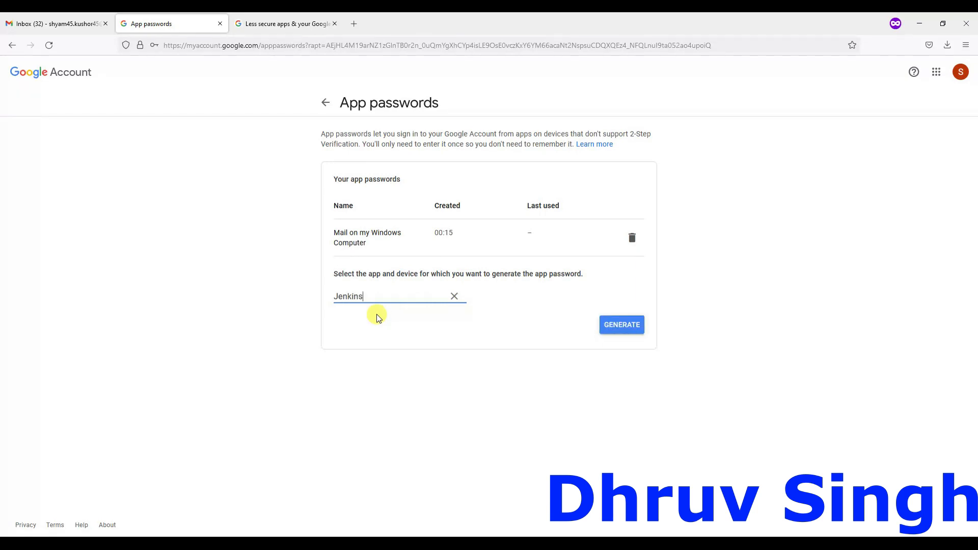
left_click(628, 328)
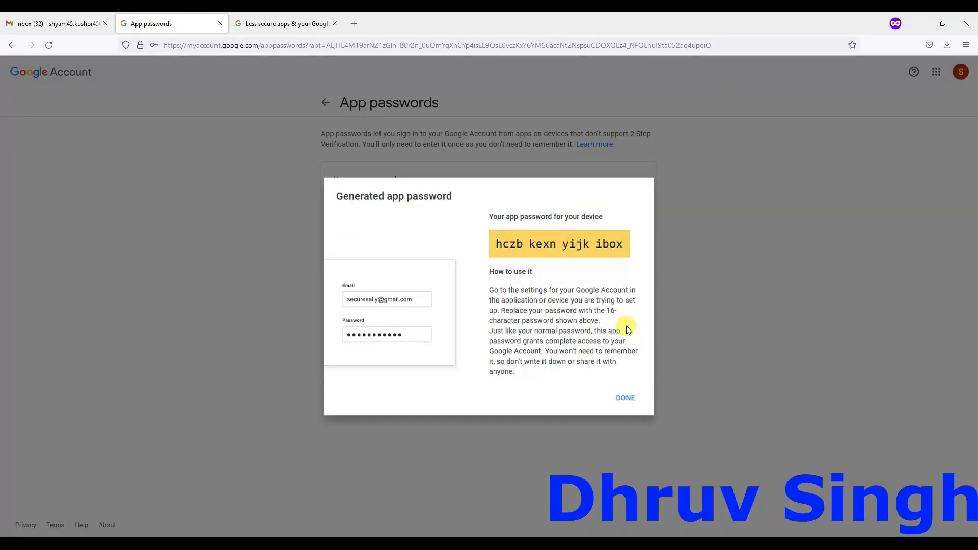
Step: Copy the generated app password into the untitled Notepad note, on a new line labelled "Jenkins:" below the e-mail address
left_click_drag(624, 245, 498, 244)
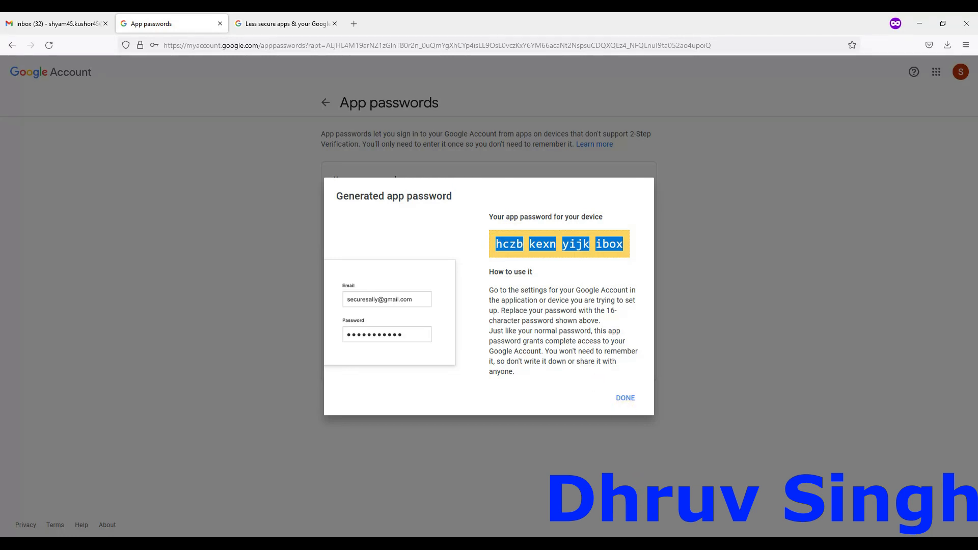
key("alt+Tab")
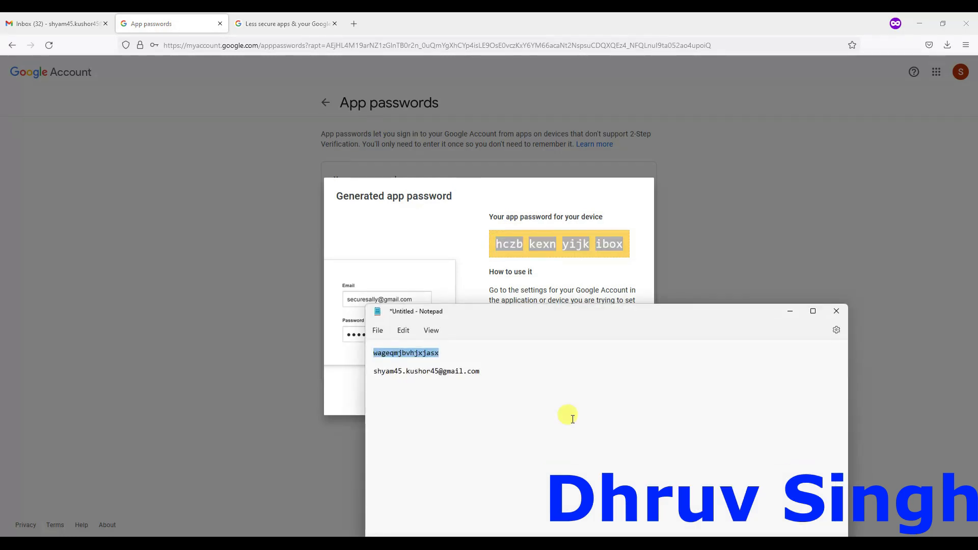
left_click(496, 367)
key("Return")
key("Return")
type("J")
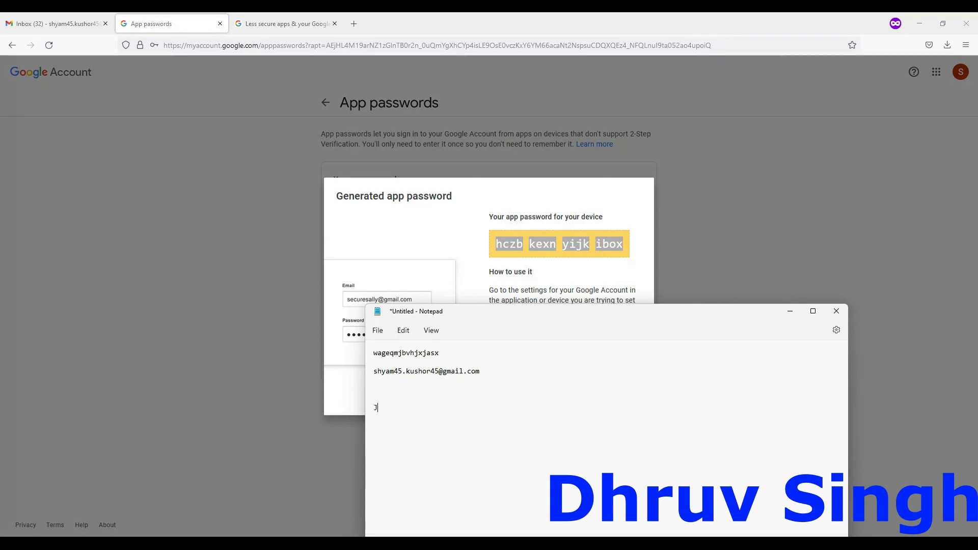
type("enkins:")
key("ctrl+v")
Step: Back in the browser, dismiss the generated password dialog and return to the account's Security page
key("alt+Tab")
left_click(626, 402)
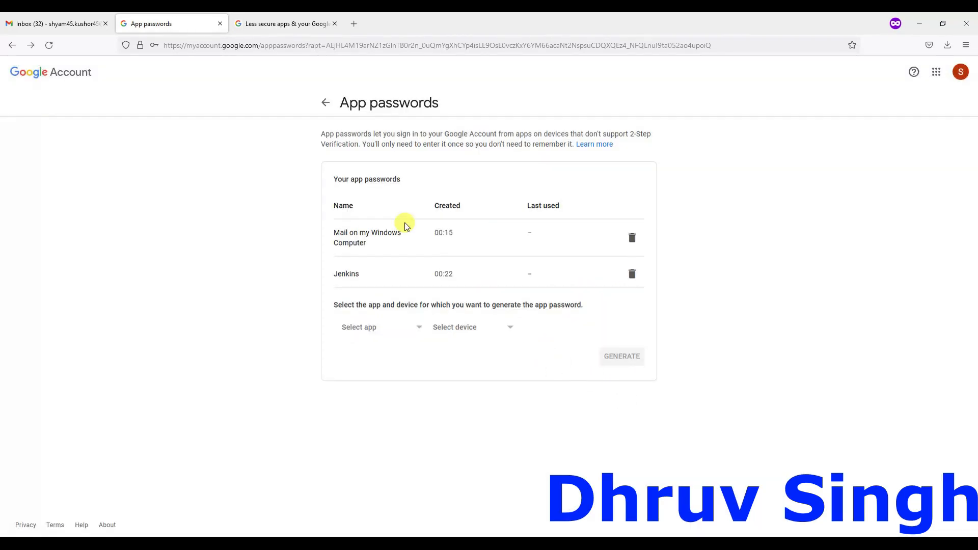
left_click(325, 103)
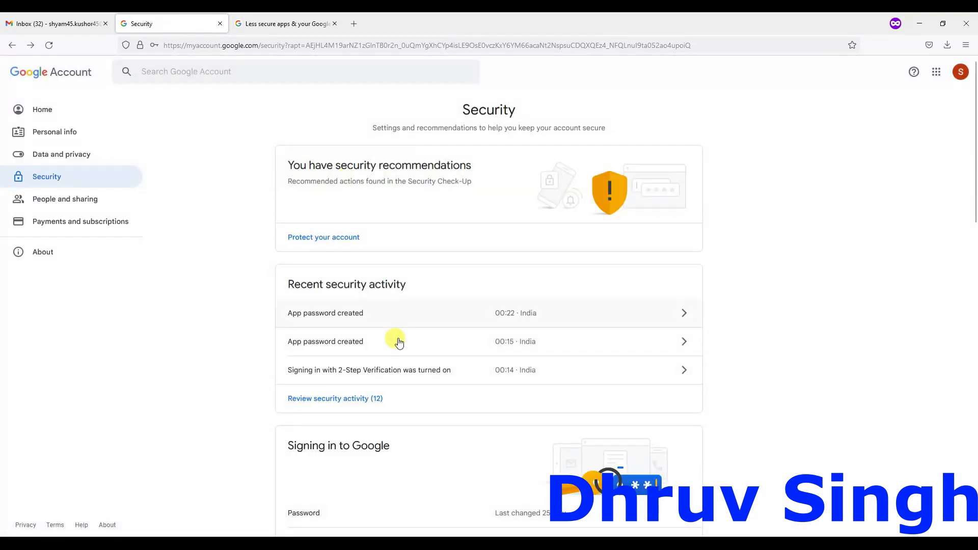
scroll(399, 342, "down", 5)
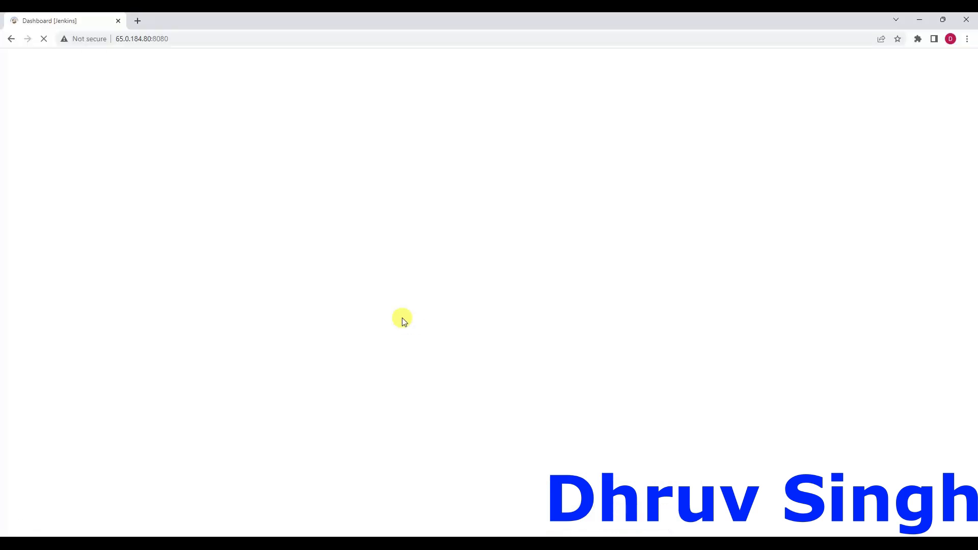
Step: Log in to Jenkins with the user name and account password, and dismiss the saved-password check
type("Dhruv")
key("Tab")
type("••••••••")
key("Return")
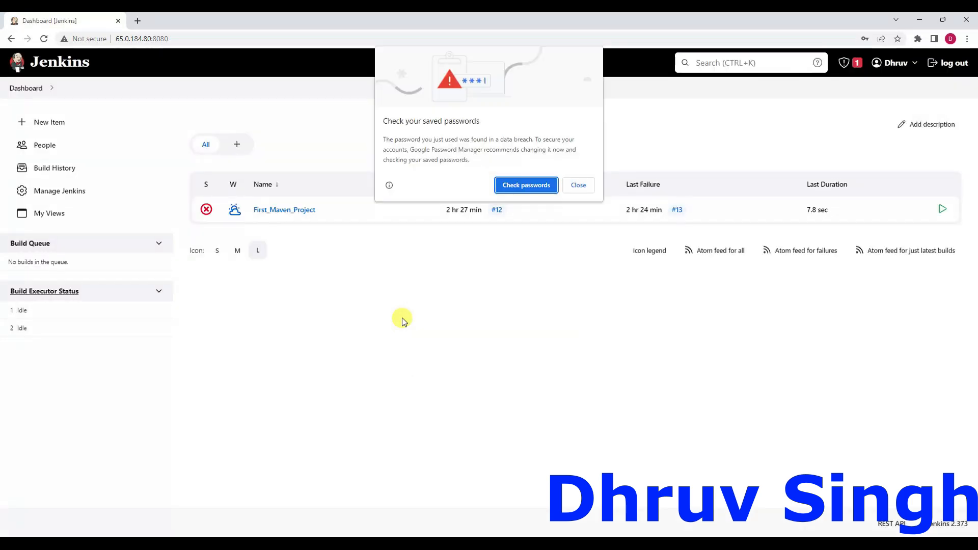
left_click(579, 185)
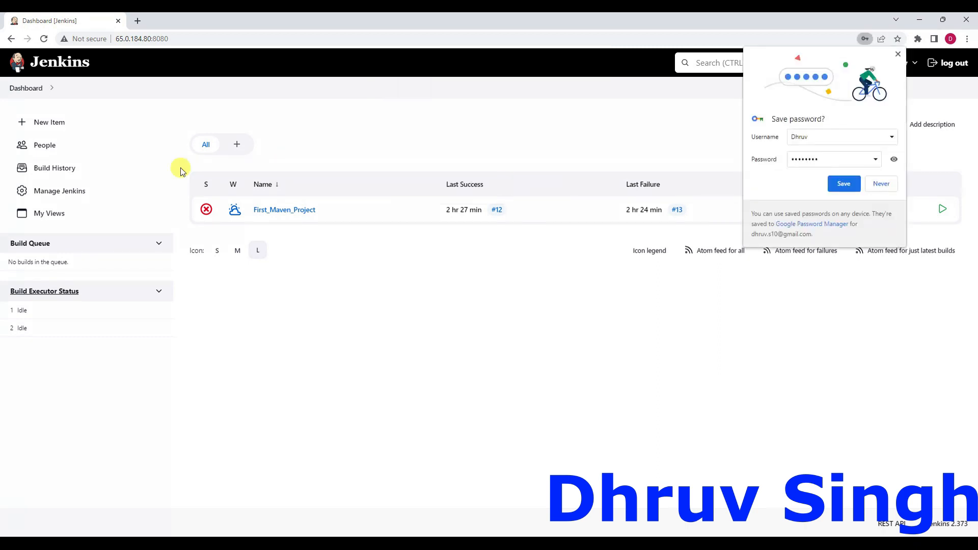
Step: Open the Configure System page under Manage Jenkins, declining to save the login password in the browser
left_click(62, 194)
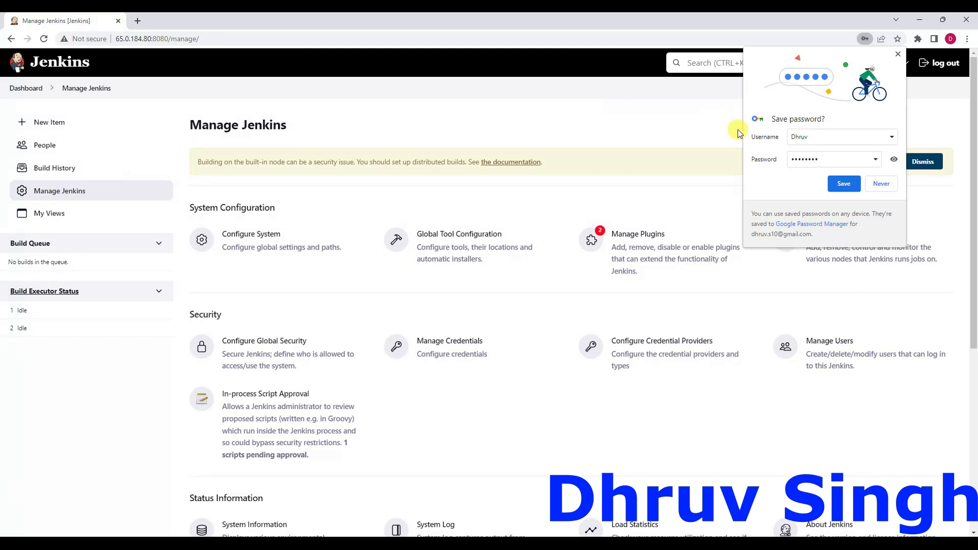
left_click(872, 184)
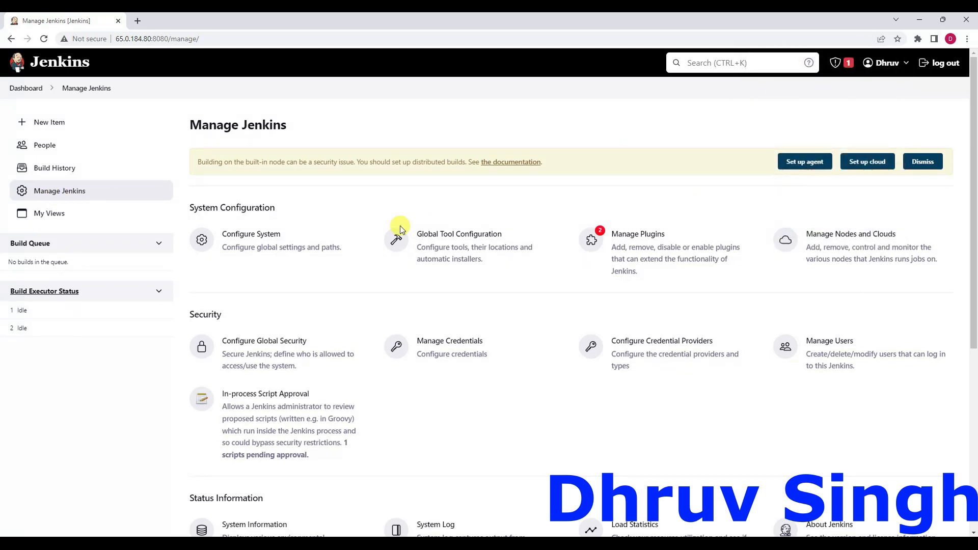
left_click(240, 242)
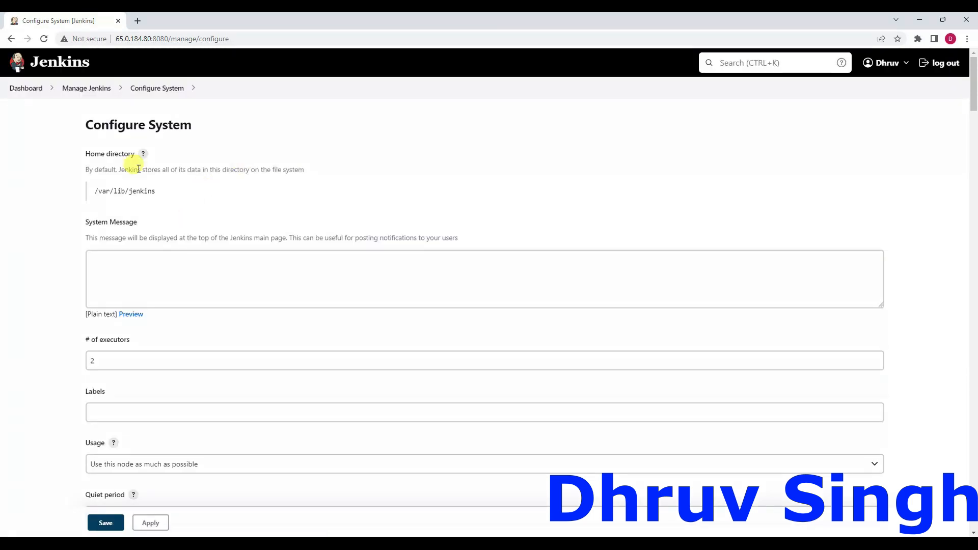
scroll(284, 254, "down", 20)
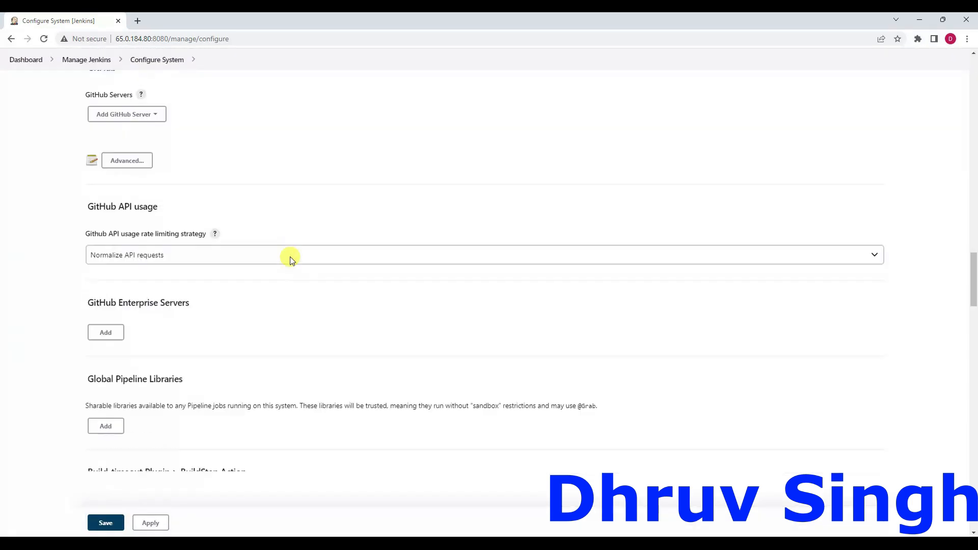
scroll(291, 260, "down", 20)
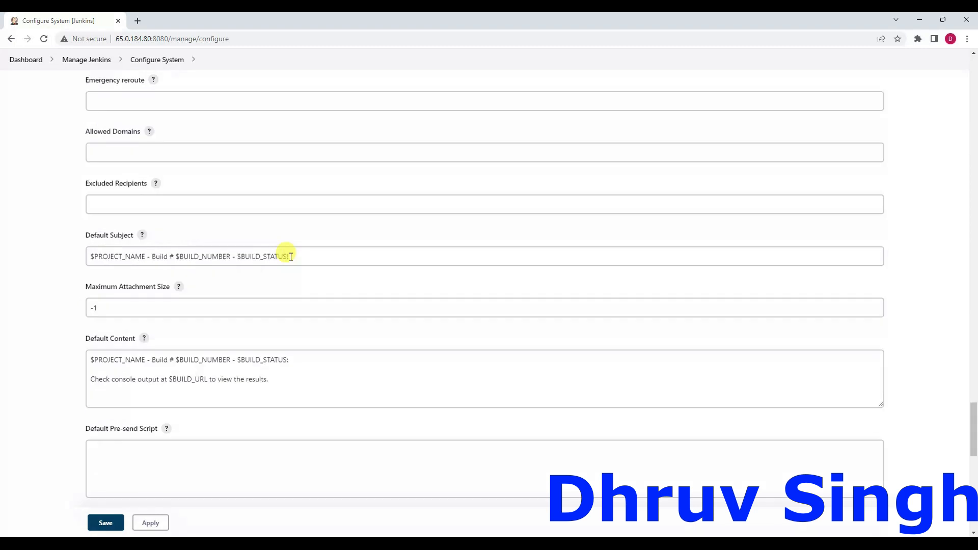
scroll(288, 258, "down", 20)
left_click(143, 203)
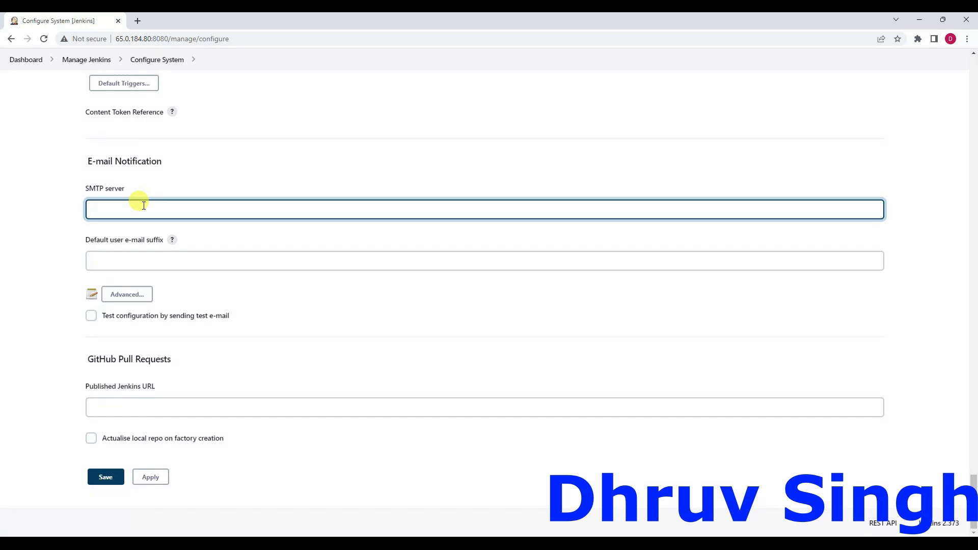
type("smtp.gmail.com")
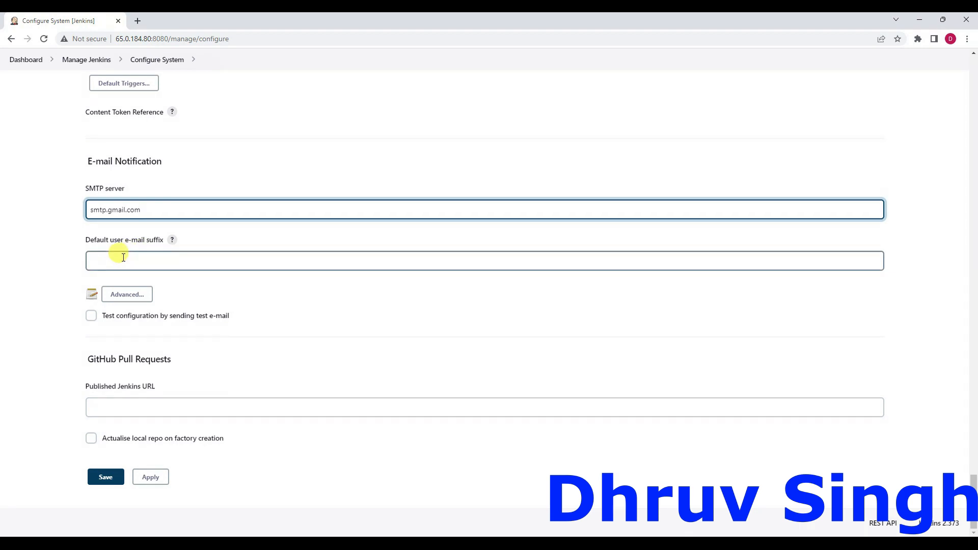
type("@")
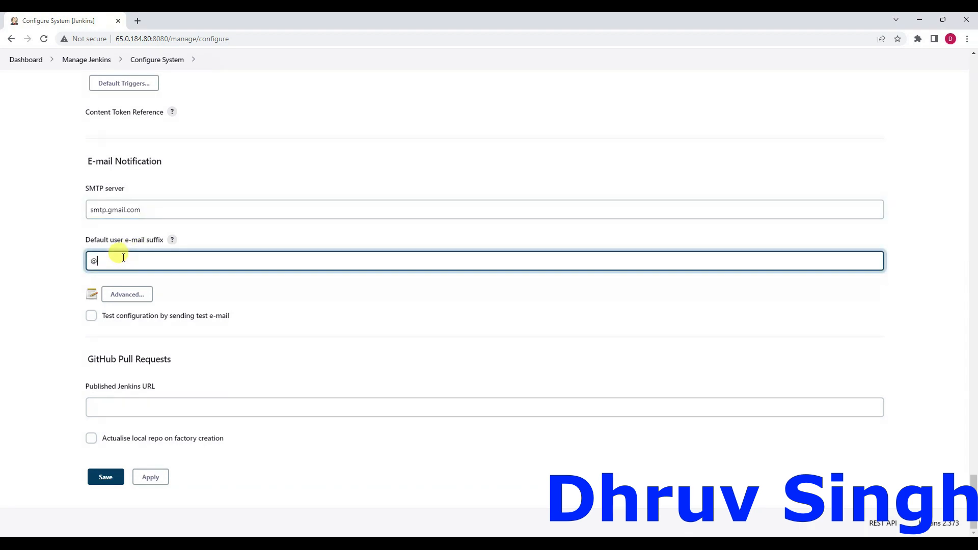
type("gmail.com")
Step: Enable SMTP authentication in the advanced E-mail Notification settings and copy the e-mail address from Notepad into its user name
left_click(126, 299)
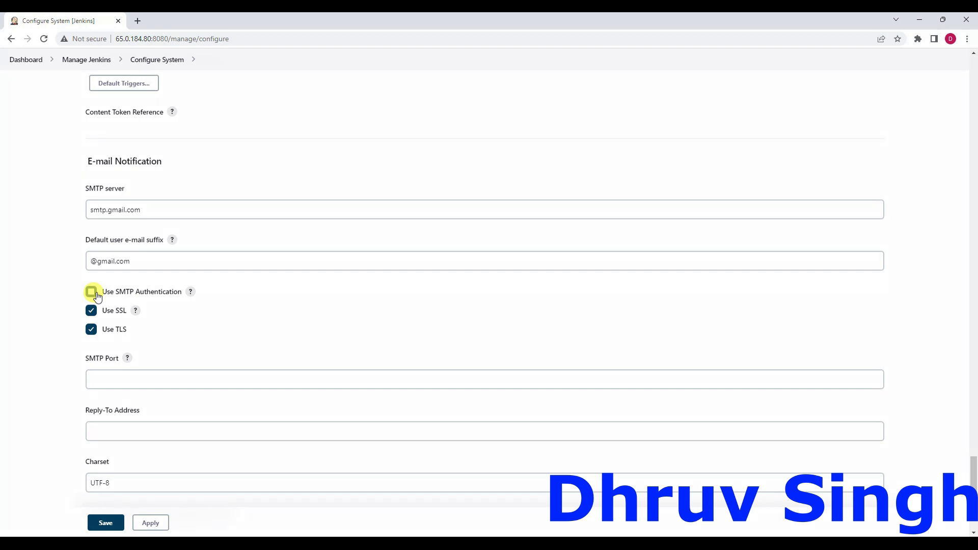
left_click(95, 294)
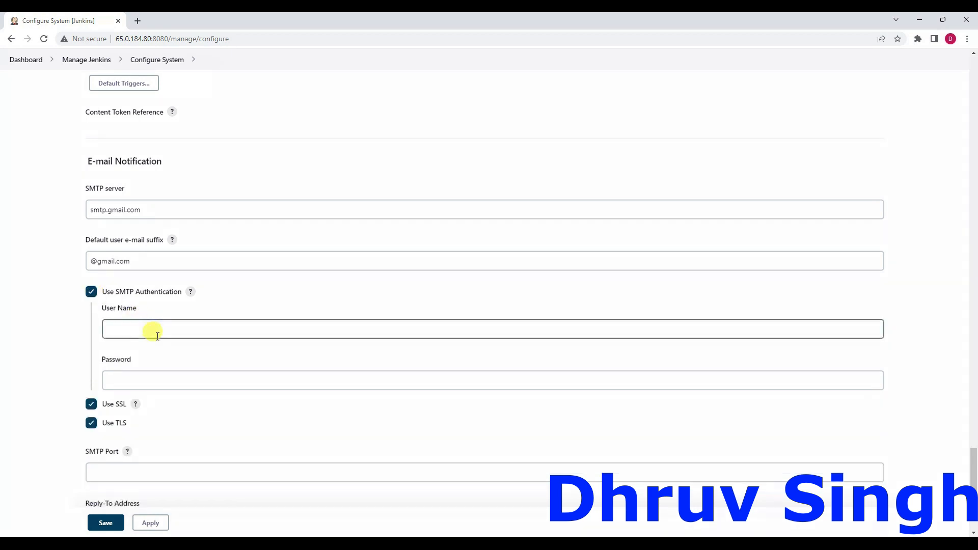
key("alt+Tab")
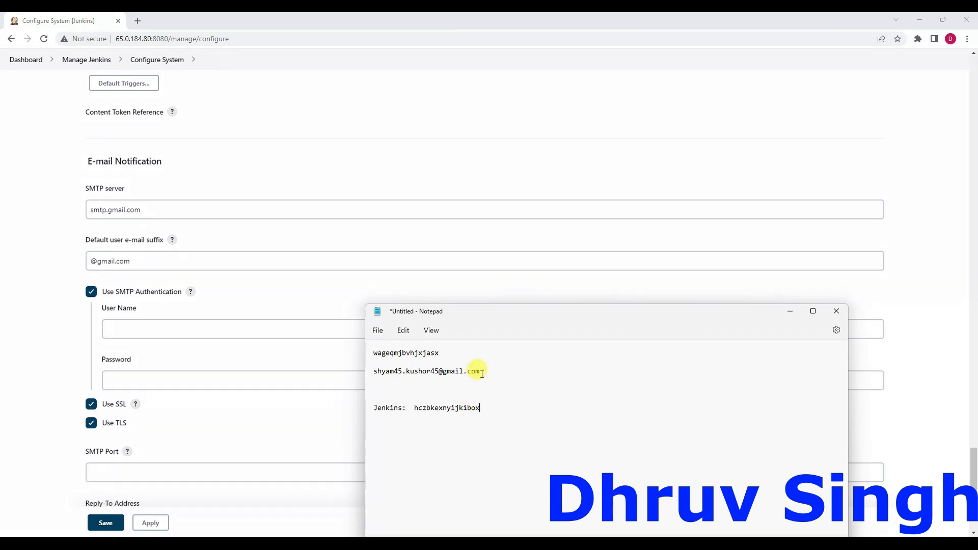
left_click_drag(479, 377, 369, 380)
key("ctrl+c")
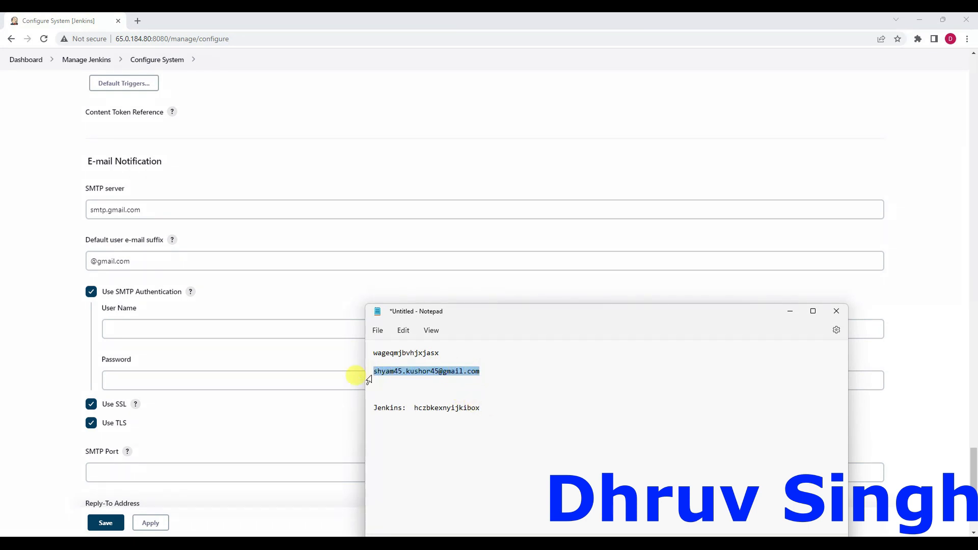
left_click(266, 332)
key("ctrl+v")
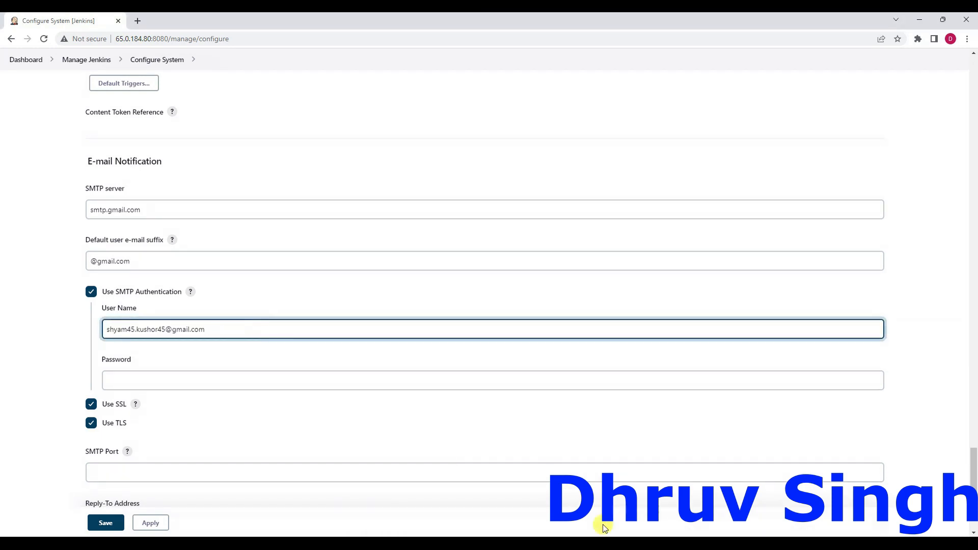
Step: Copy the Jenkins app password from the Notepad note into the SMTP authentication password field
key("alt+Tab")
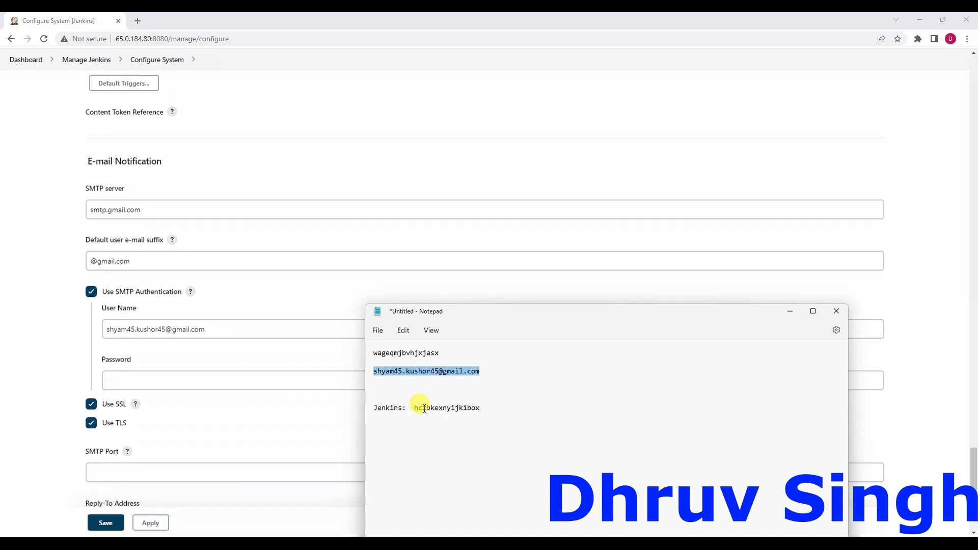
left_click_drag(414, 408, 481, 409)
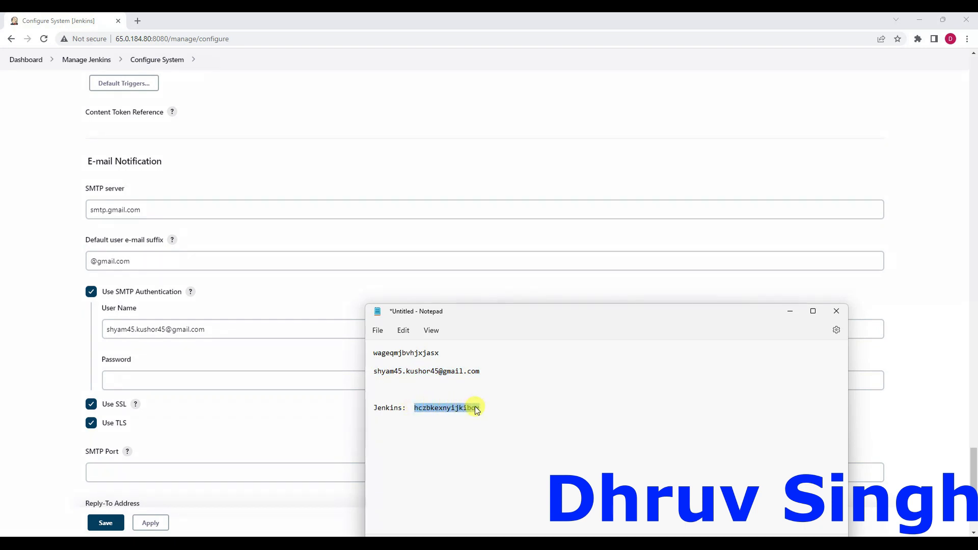
left_click(325, 379)
key("ctrl+v")
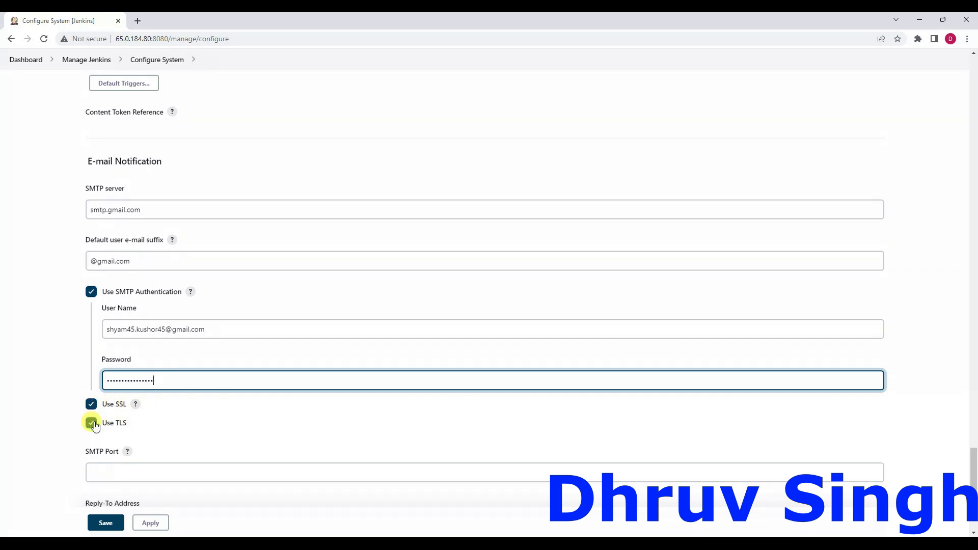
Step: Set the SMTP port for e-mail notifications to 465
scroll(154, 426, "down", 1)
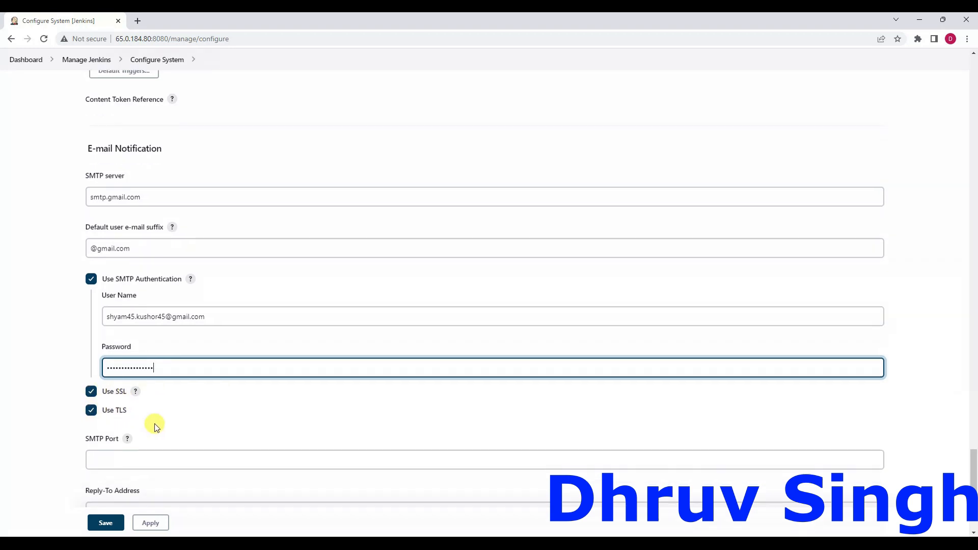
left_click(133, 422)
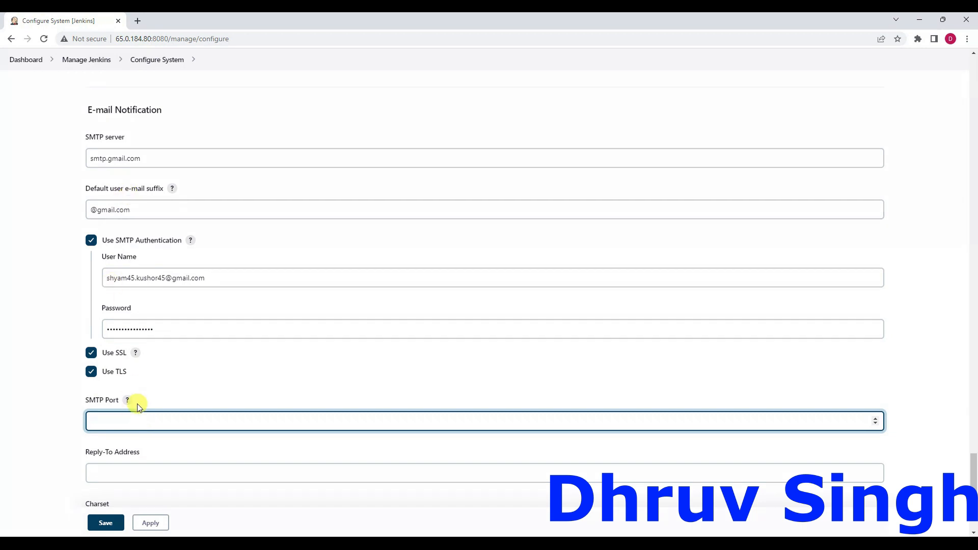
type("465")
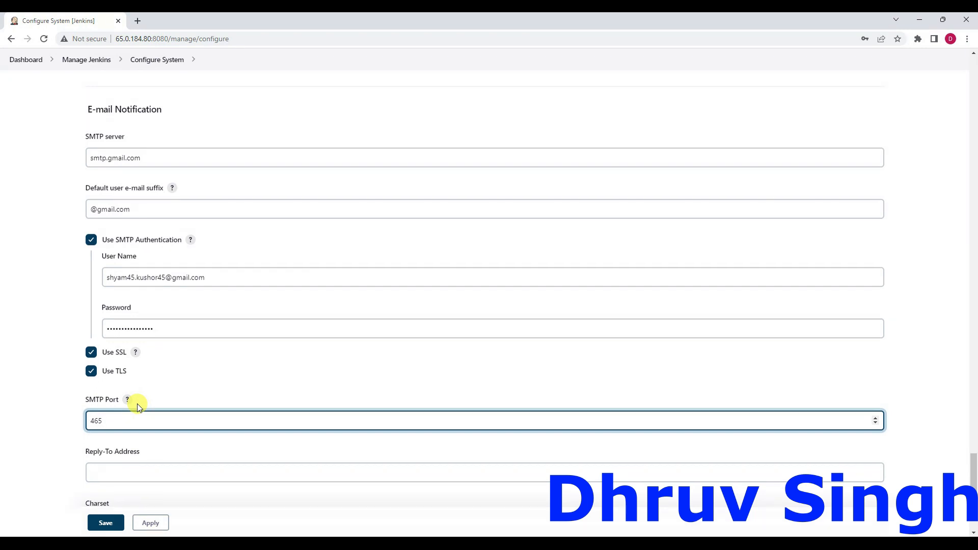
Step: Enter the reply-to e-mail address for the Jenkins e-mail notifications
scroll(137, 404, "down", 2)
left_click(128, 394)
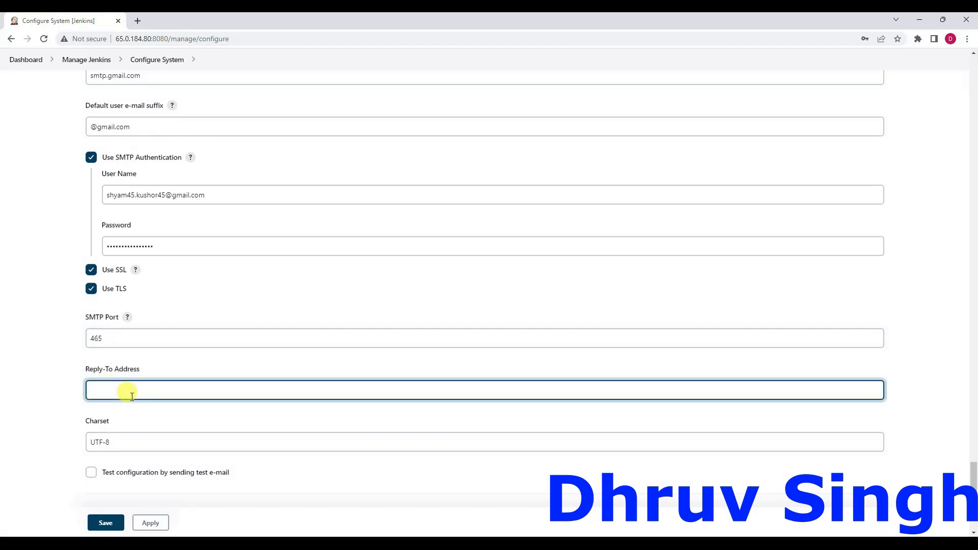
scroll(130, 387, "up", 1)
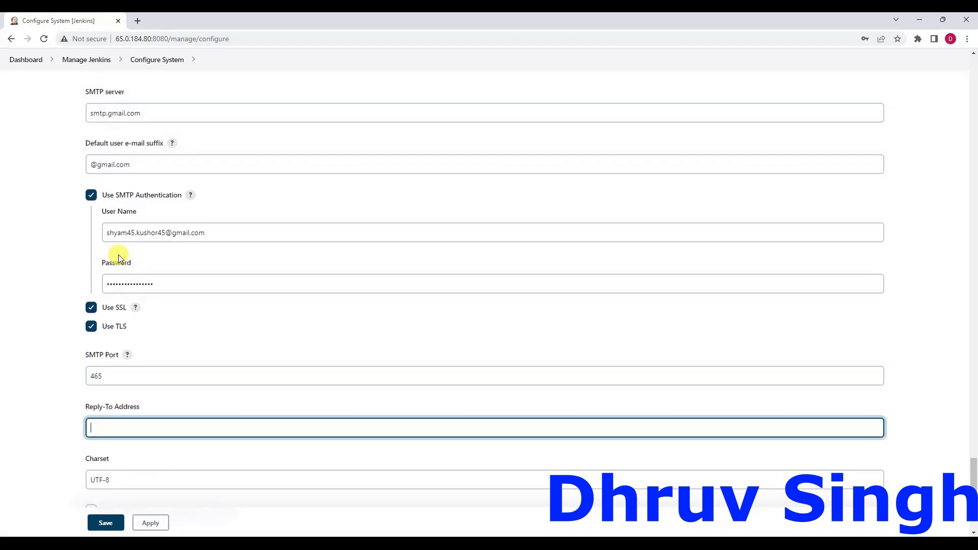
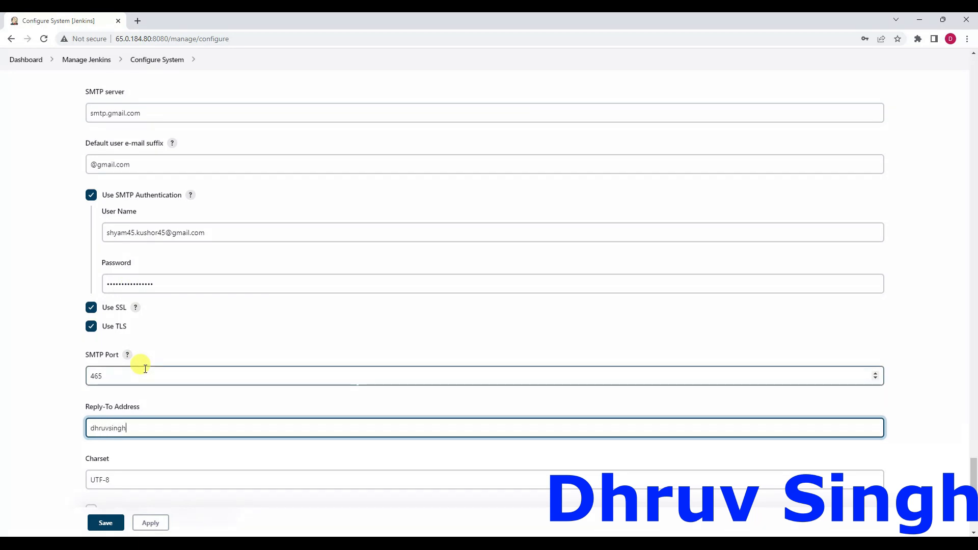
scroll(124, 463, "down", 2)
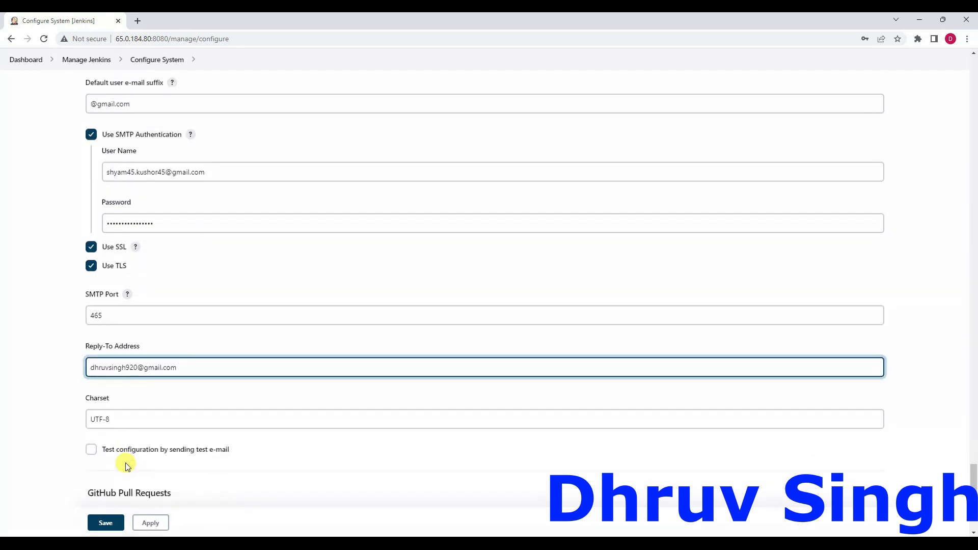
Step: Save the system configuration and open the configuration of First_Maven_Project
left_click(105, 524)
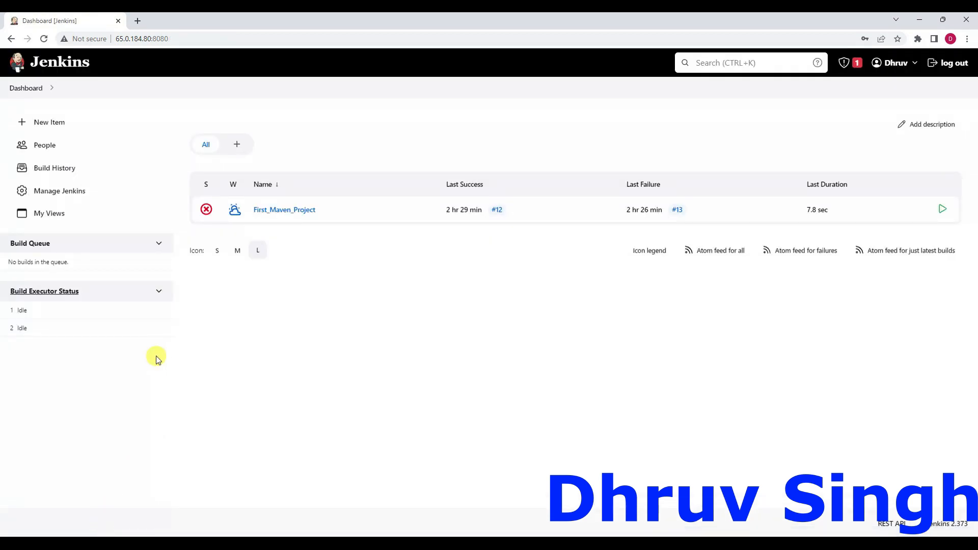
left_click(282, 213)
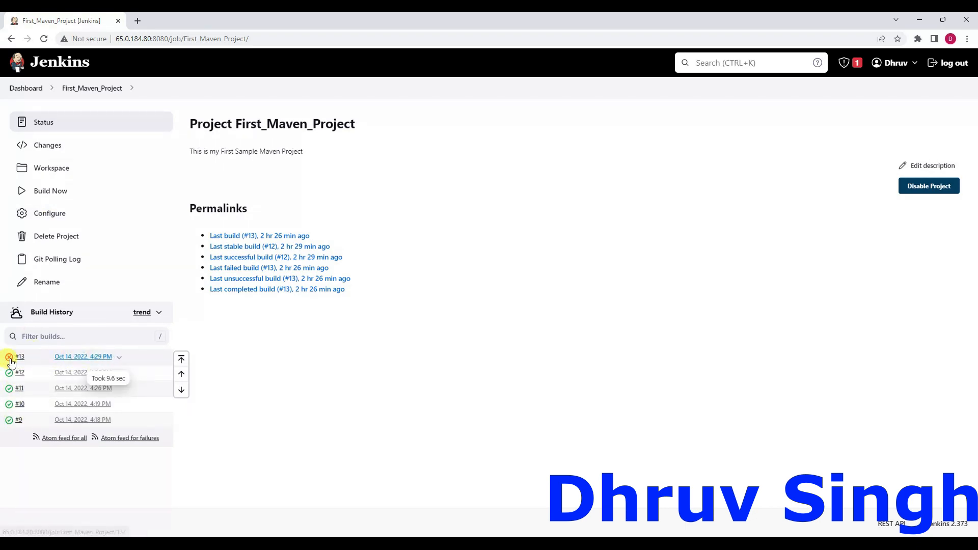
left_click(49, 222)
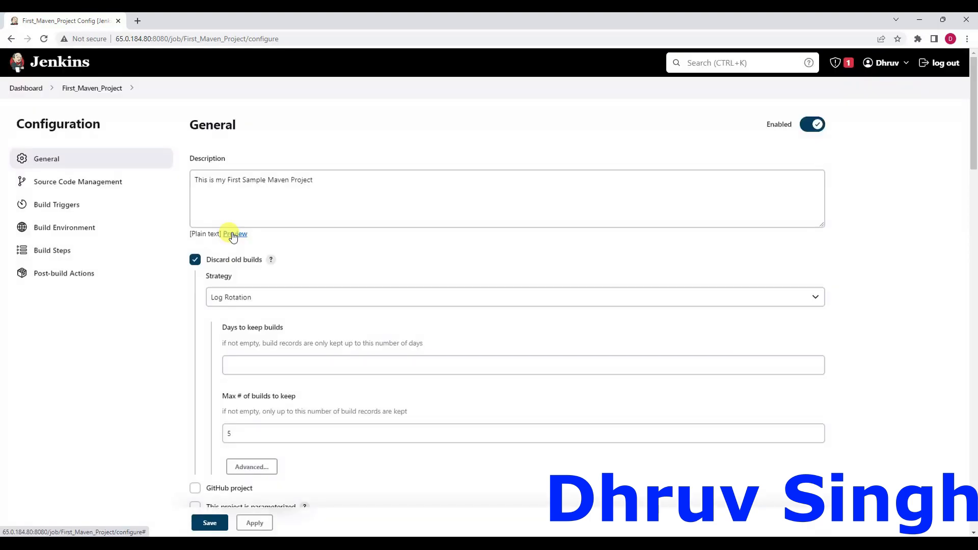
Step: Add an E-mail Notification post-build action to First_Maven_Project
scroll(313, 322, "down", 2)
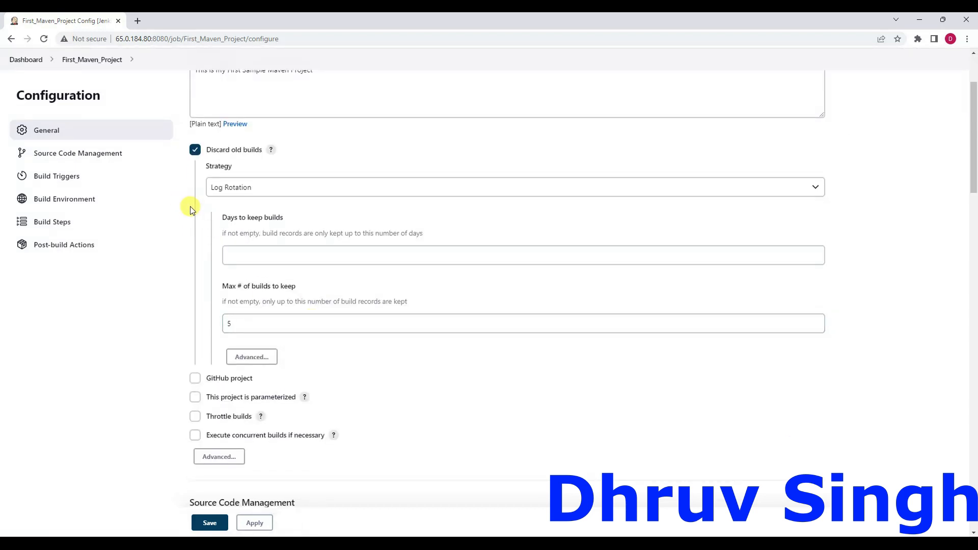
left_click(75, 159)
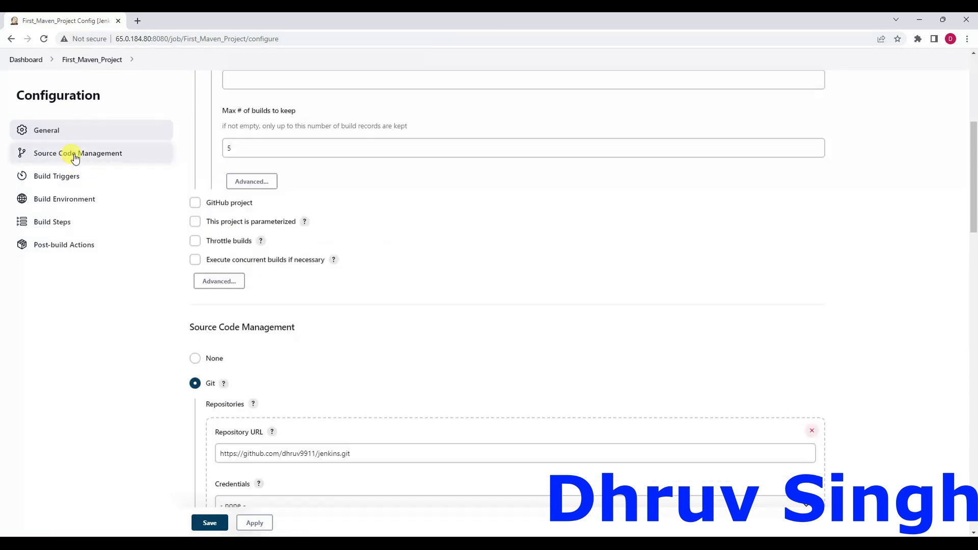
scroll(119, 289, "down", 1)
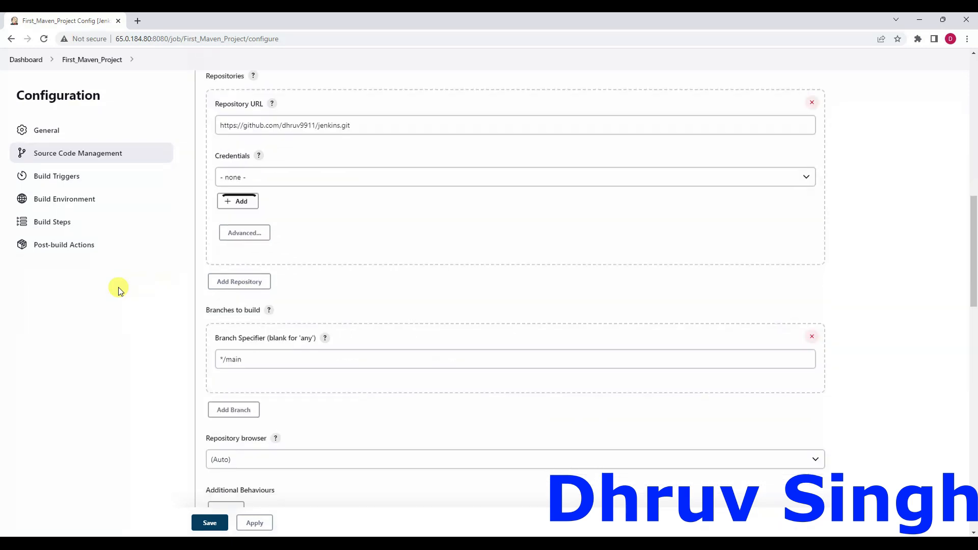
left_click(52, 249)
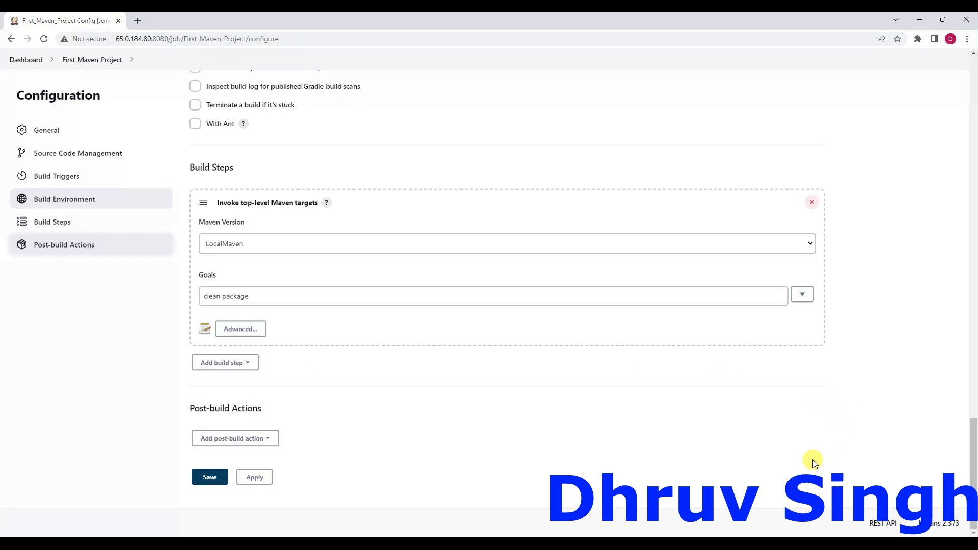
left_click(271, 447)
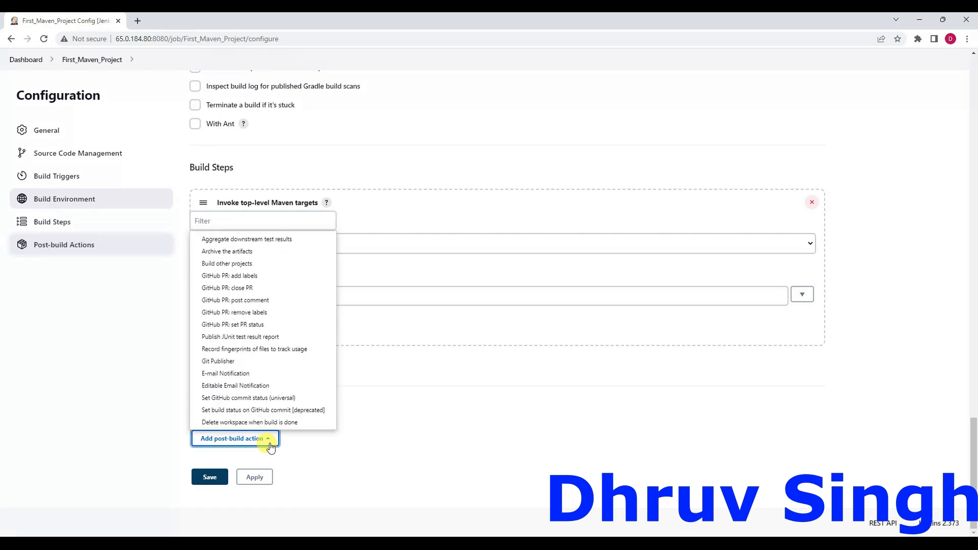
left_click(232, 376)
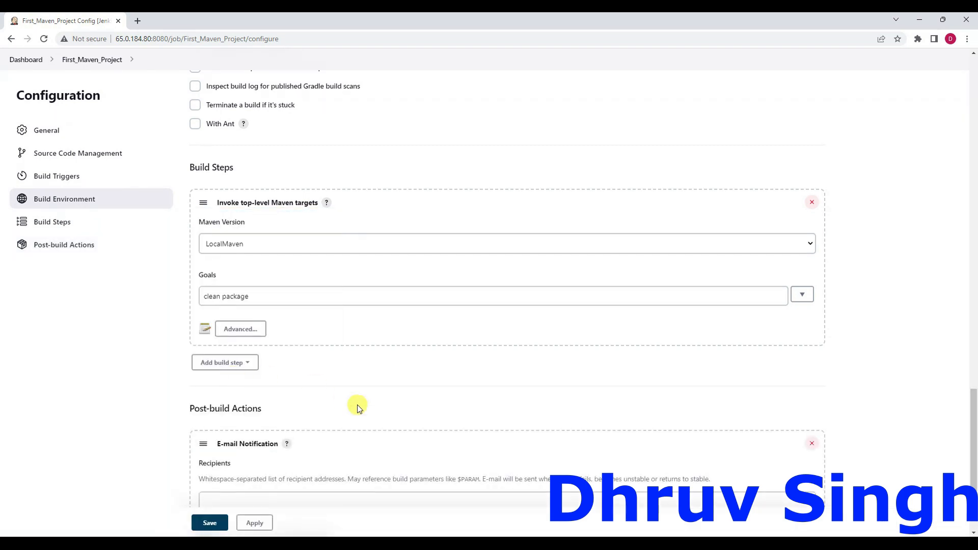
Step: Enter the recipient's e-mail address in the project's E-mail Notification action
scroll(359, 408, "down", 1)
scroll(357, 407, "down", 2)
left_click(255, 353)
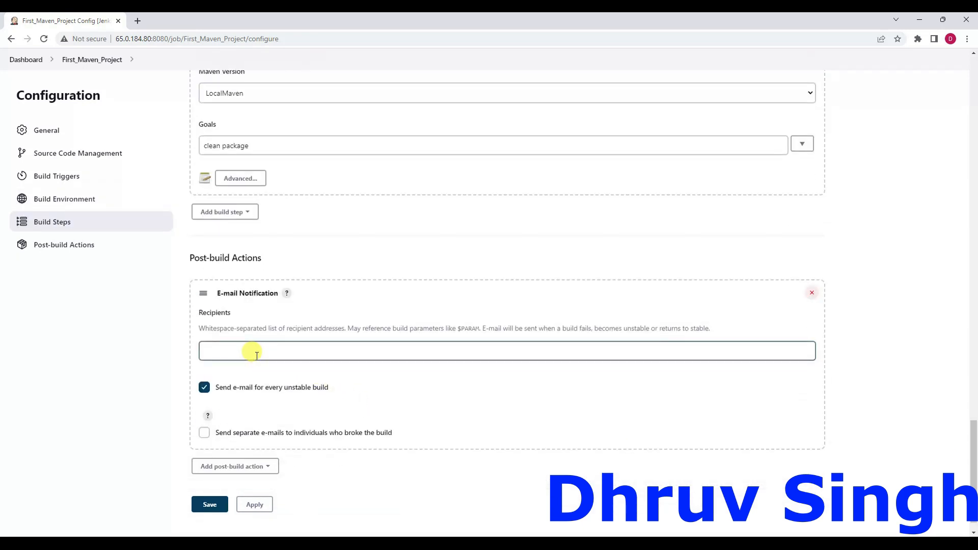
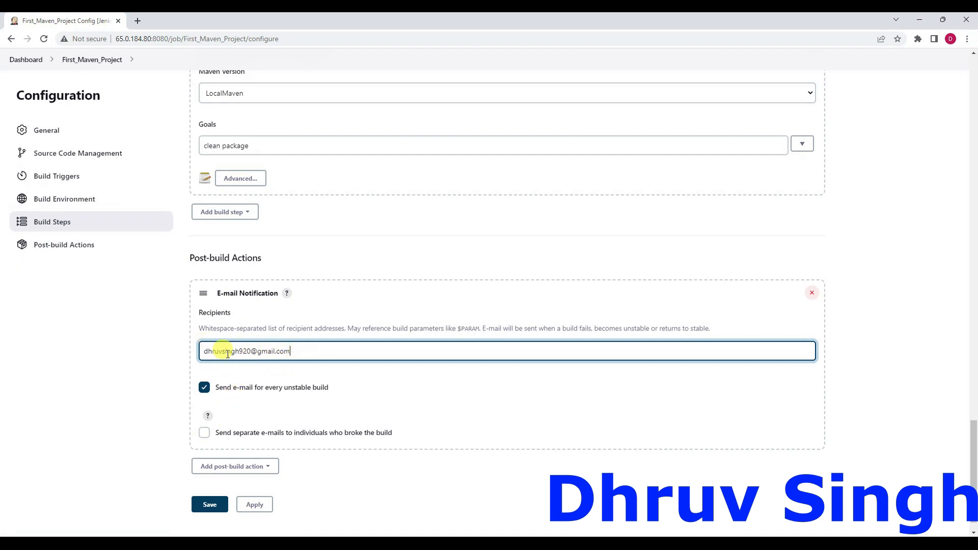
Step: Enable separate e-mails to individuals who broke the build and save the First_Maven_Project configuration
left_click(204, 433)
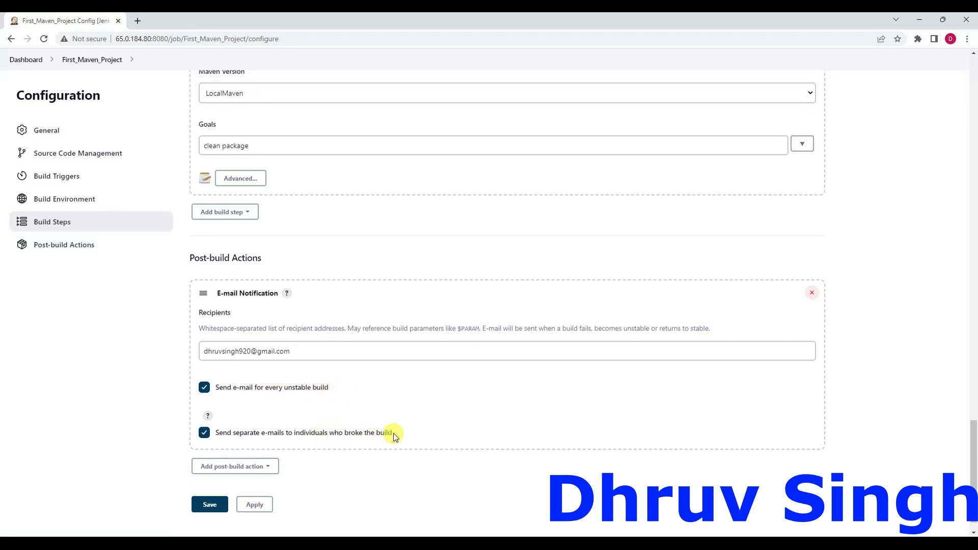
left_click(256, 352)
left_click(510, 544)
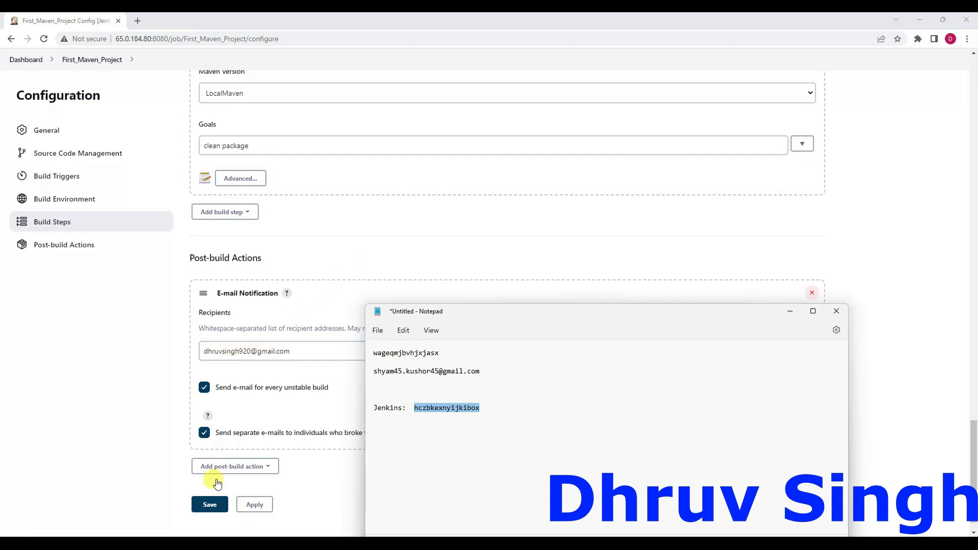
left_click(211, 505)
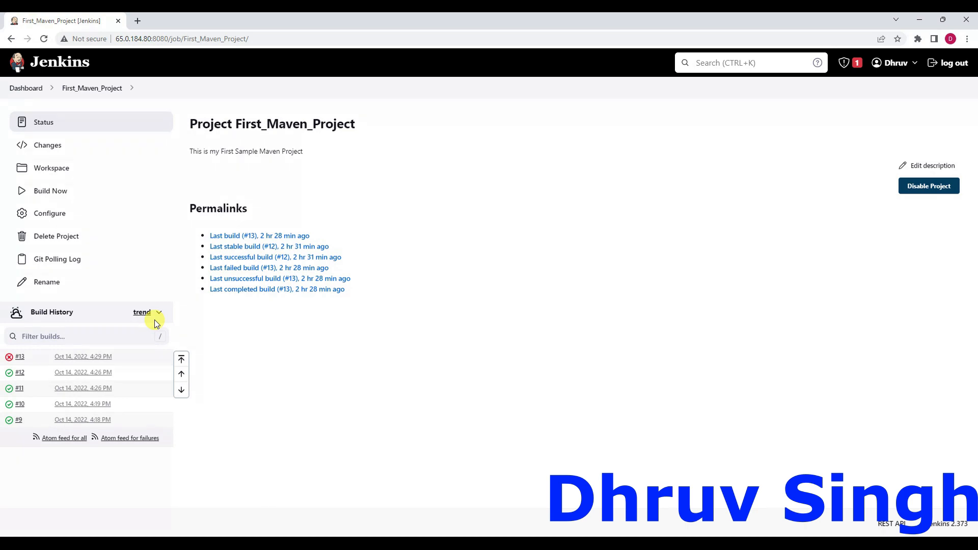
Step: Review the saved SMTP server, authentication and port settings under E-mail Notification in the Jenkins system configuration
left_click(29, 90)
left_click(55, 194)
left_click(262, 239)
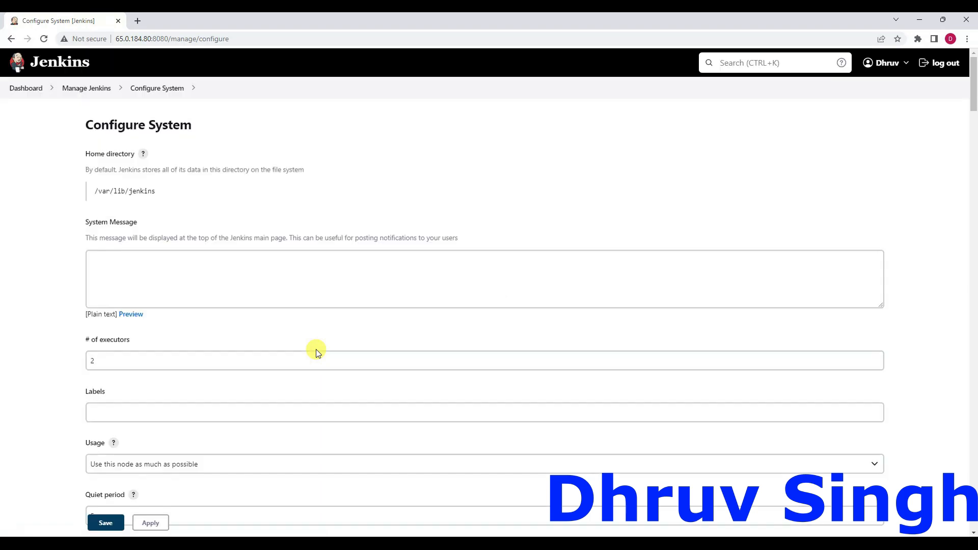
right_click(316, 352)
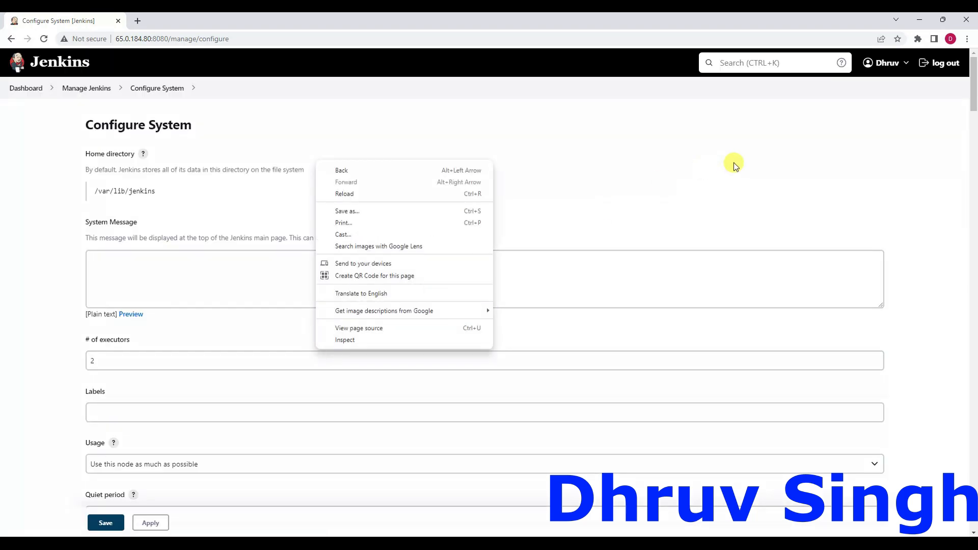
left_click(974, 92)
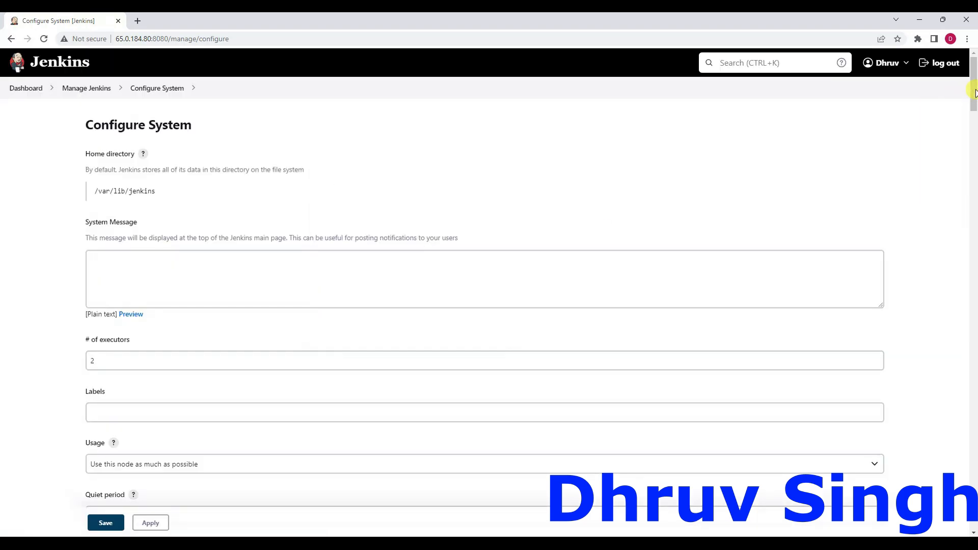
scroll(974, 333, "down", 6)
scroll(974, 334, "down", 2)
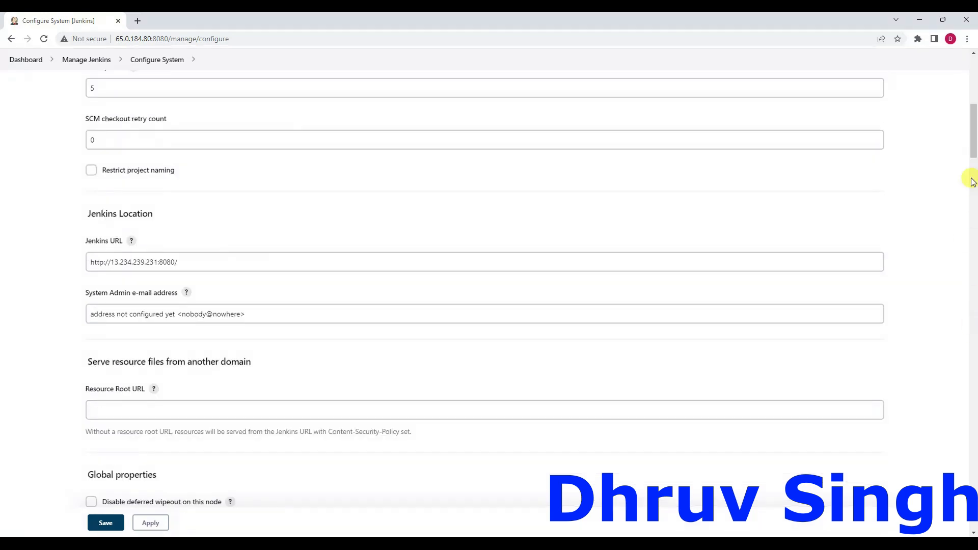
scroll(974, 474, "down", 15)
scroll(975, 471, "down", 10)
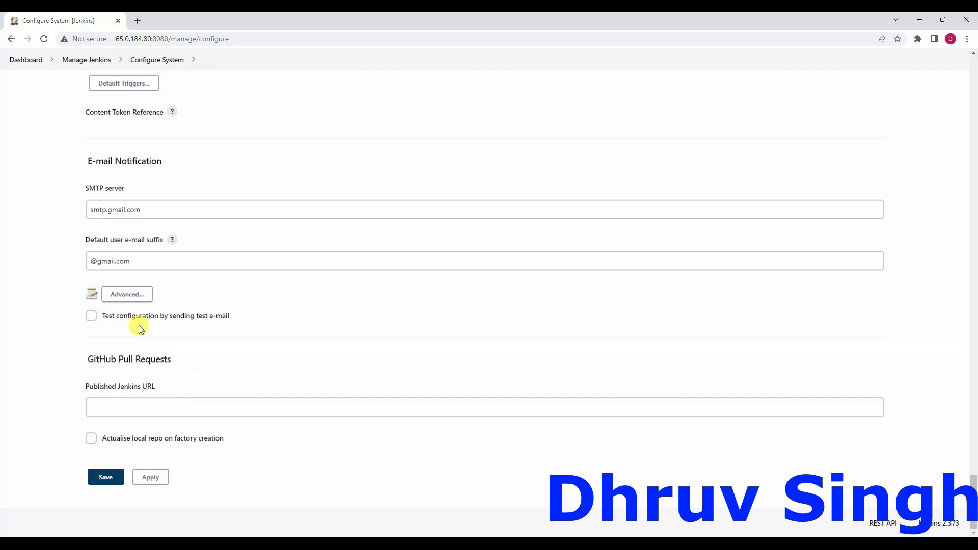
left_click(128, 296)
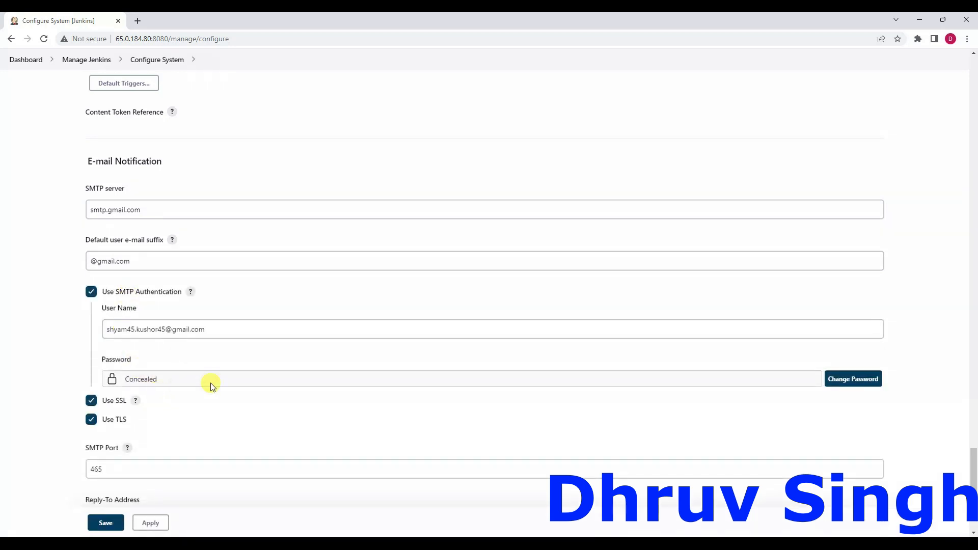
scroll(260, 293, "up", 15)
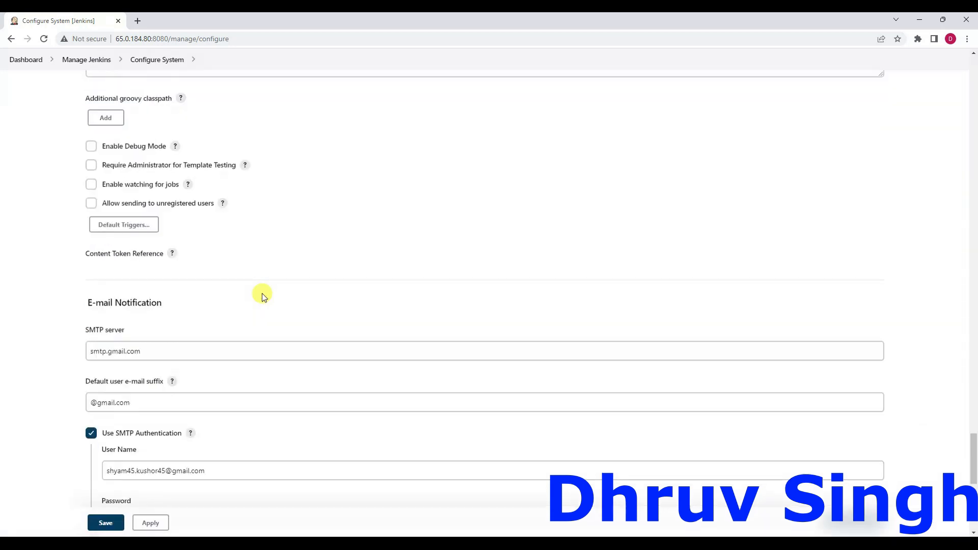
scroll(262, 295, "up", 10)
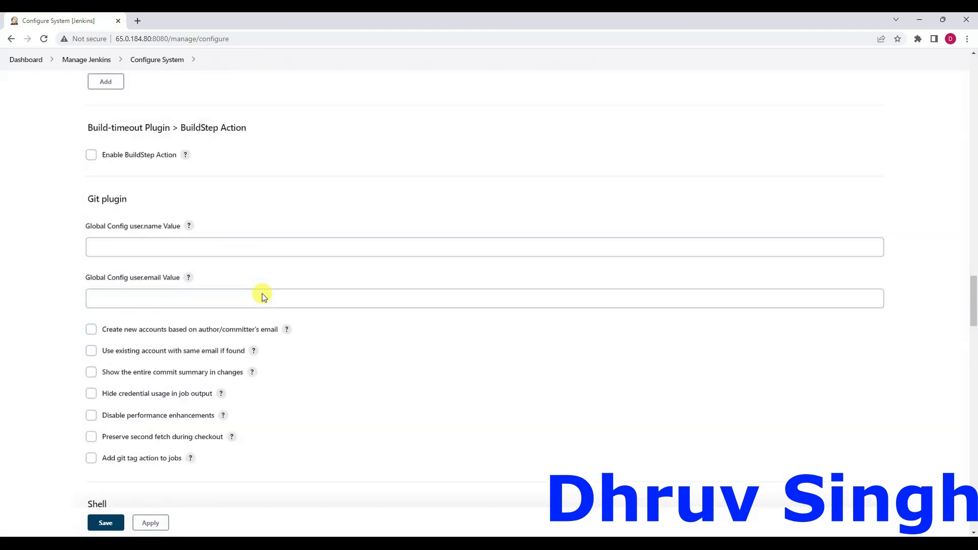
Step: Reopen the First_Maven_Project page and check which account is signed in to the Gmail inbox
left_click(33, 60)
left_click(285, 209)
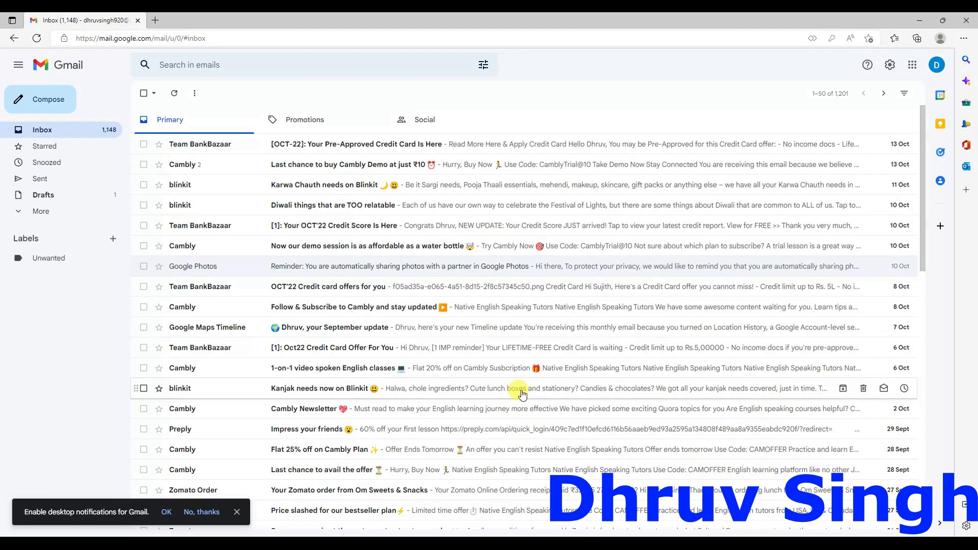
left_click(937, 71)
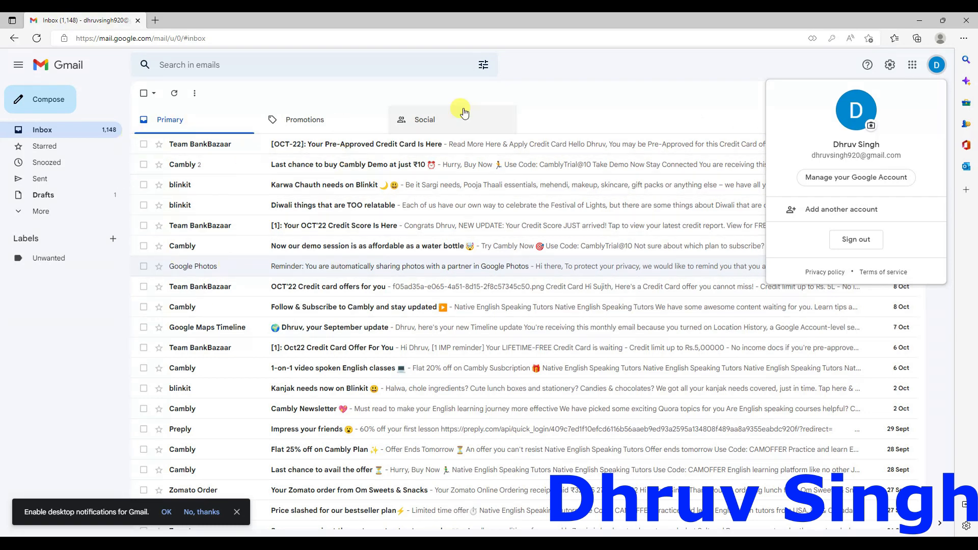
left_click(922, 23)
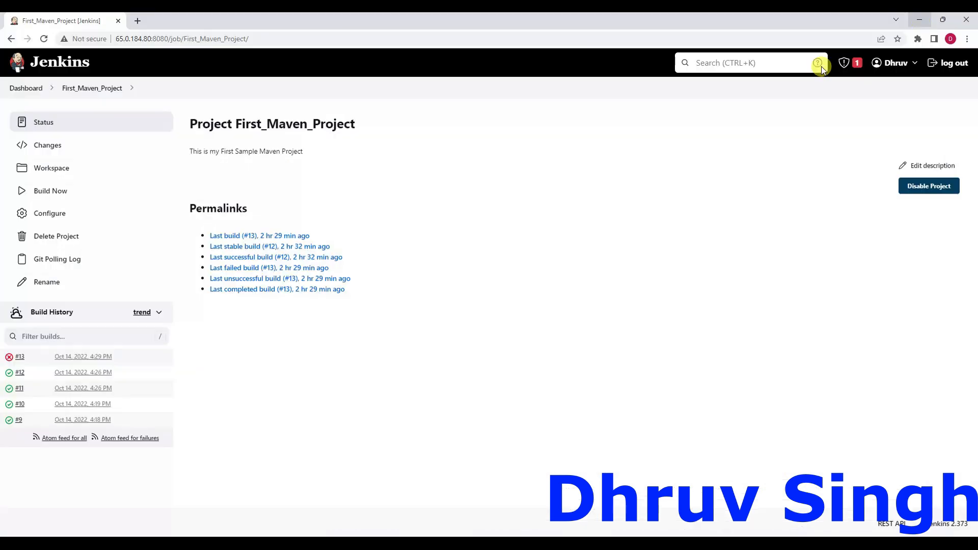
Step: Build First_Maven_Project, examine the new build's console output for the e-mail delivery, and return to the project page
left_click(57, 197)
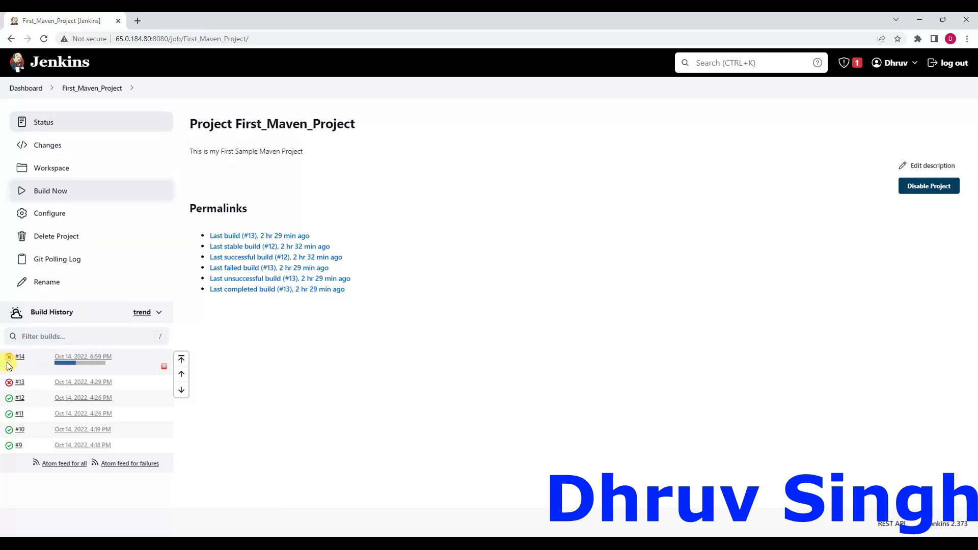
left_click(65, 362)
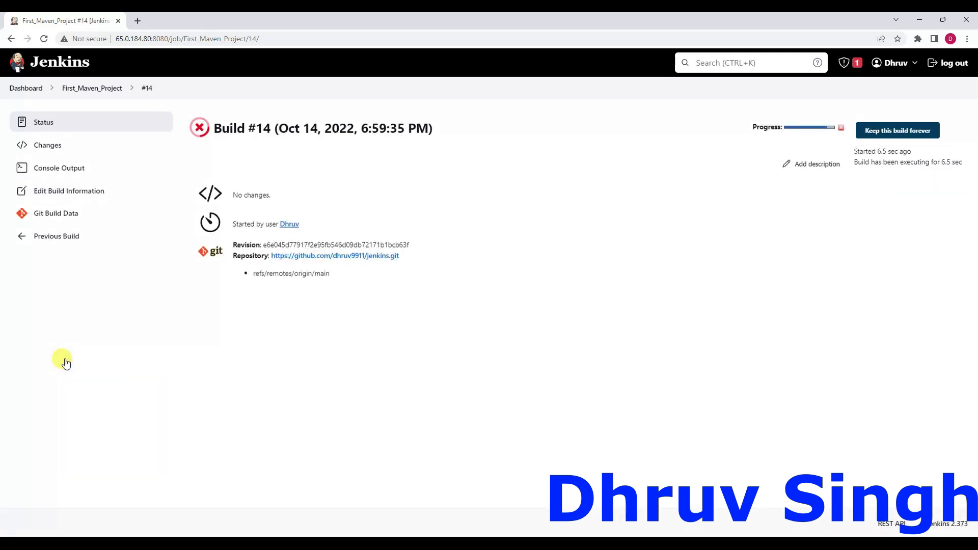
left_click(61, 169)
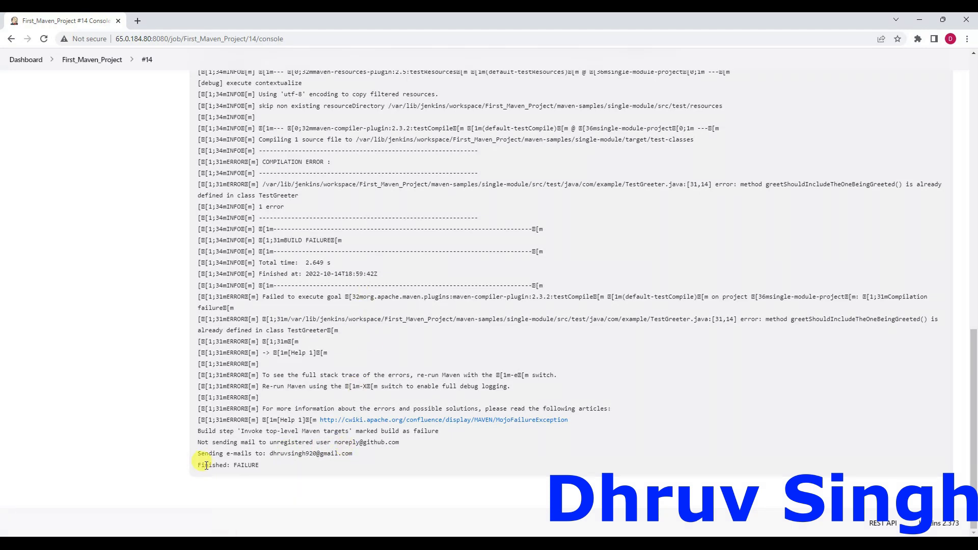
scroll(259, 467, "up", 20)
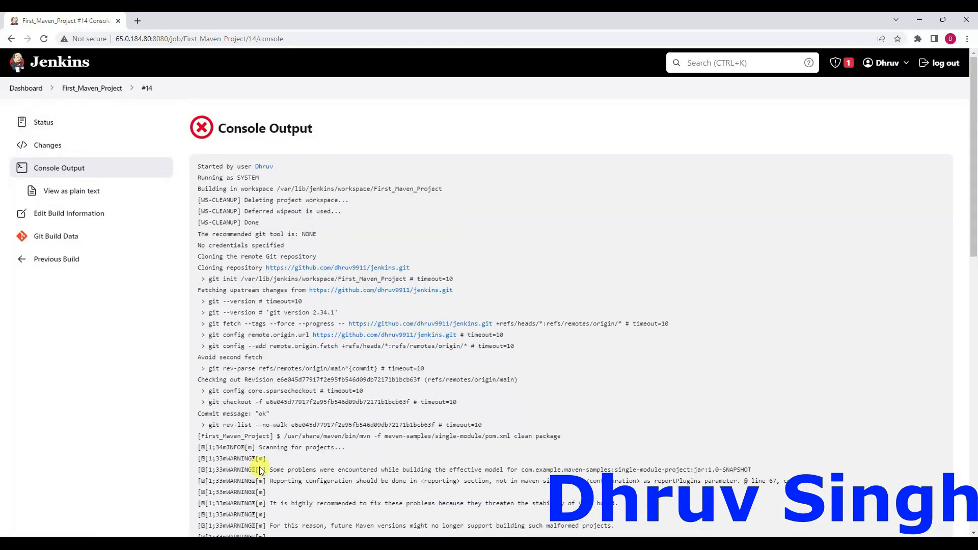
left_click(85, 92)
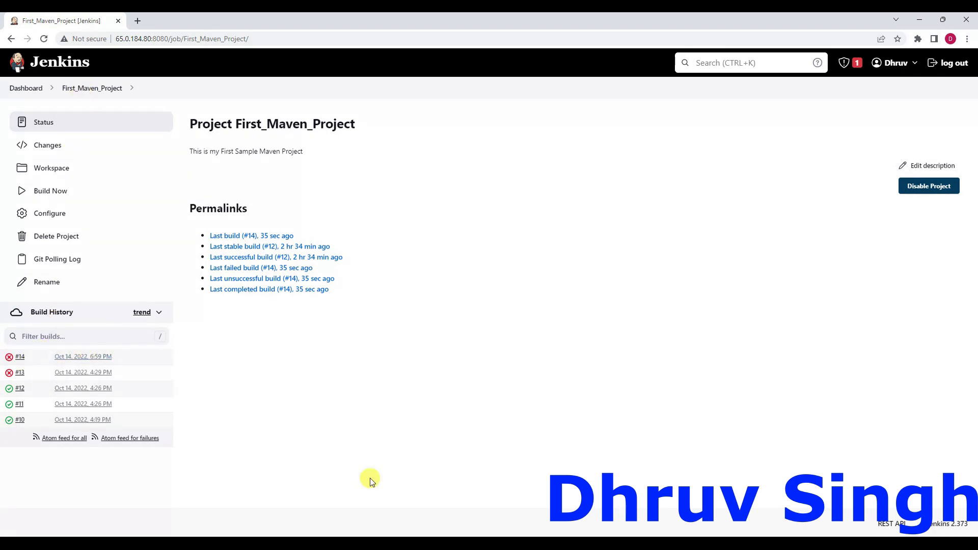
Step: Switch to the Gmail inbox and check for the Jenkins notification about the new build
left_click(408, 543)
left_click(481, 544)
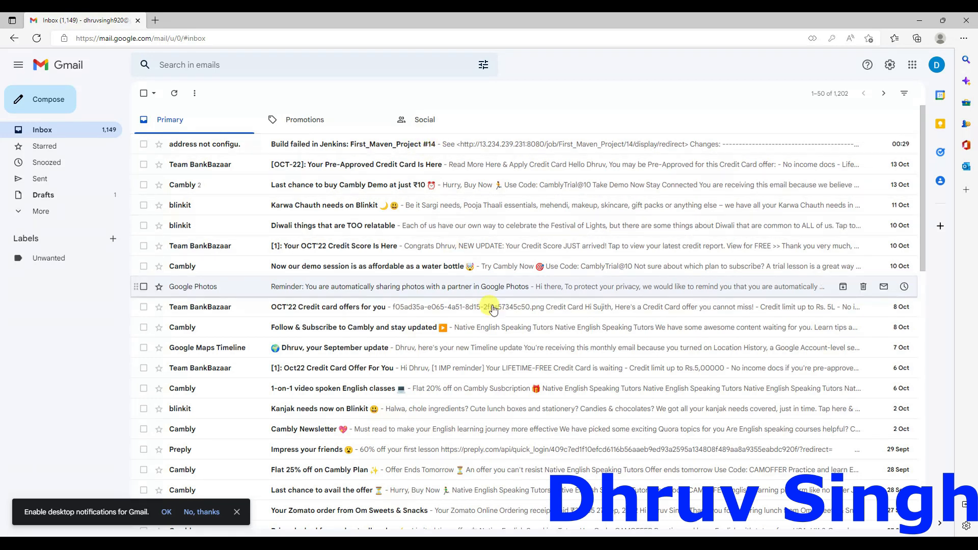
left_click(498, 543)
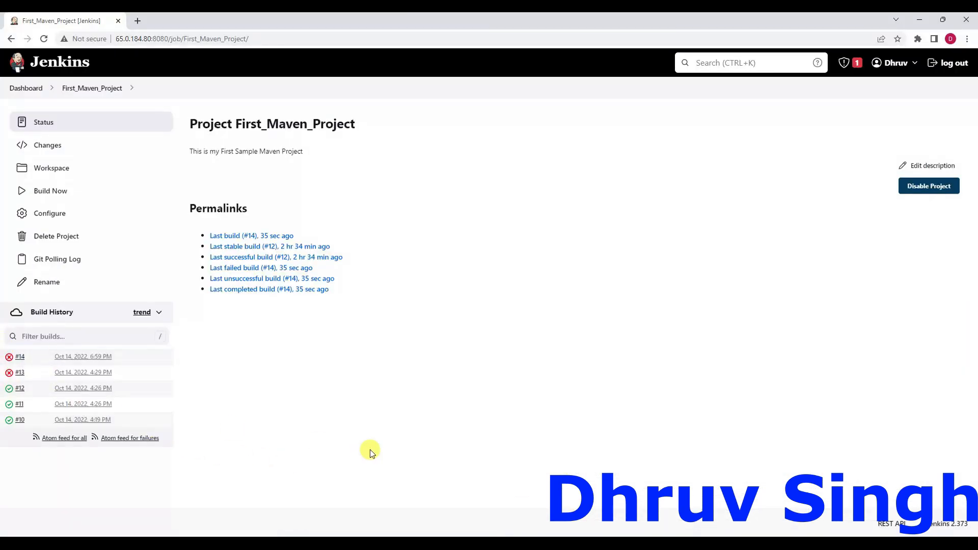
left_click(433, 544)
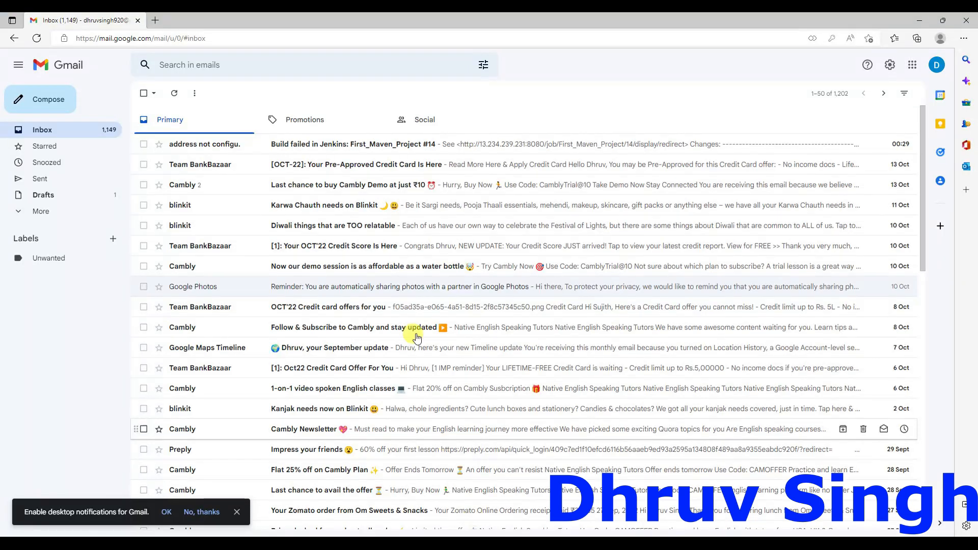
Step: Open the "Build failed in Jenkins: First_Maven_Project #14" e-mail and examine the build log in it
left_click(398, 148)
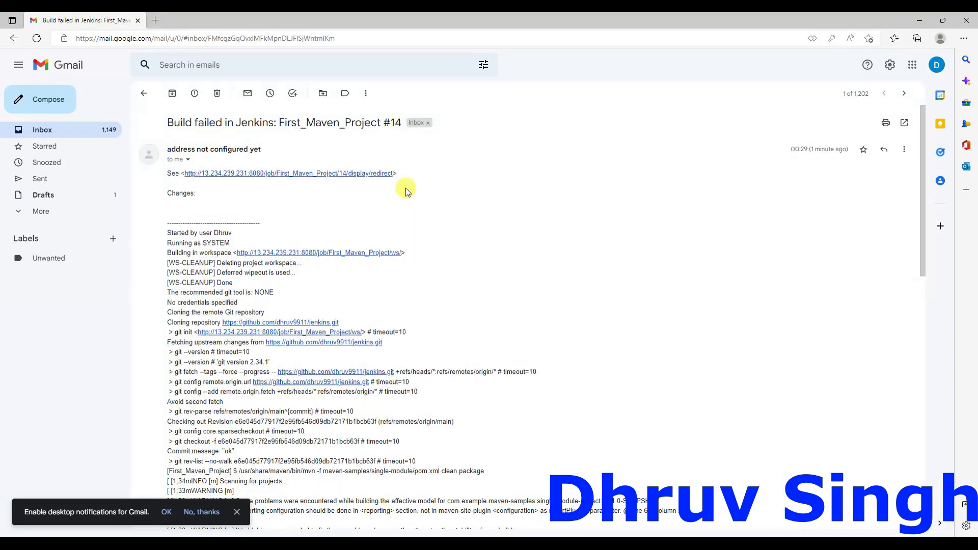
scroll(437, 310, "down", 5)
scroll(439, 309, "down", 6)
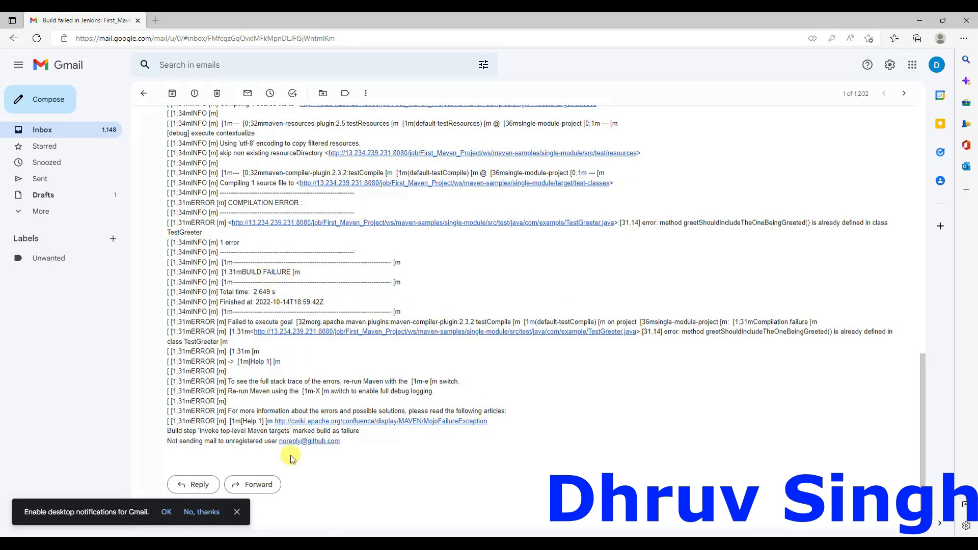
scroll(359, 461, "up", 1)
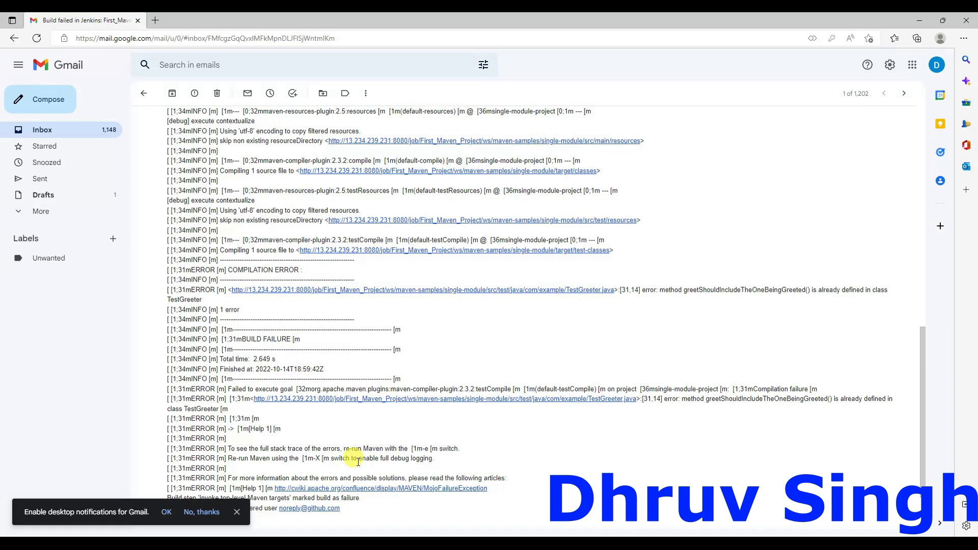
scroll(358, 461, "up", 2)
scroll(359, 465, "up", 5)
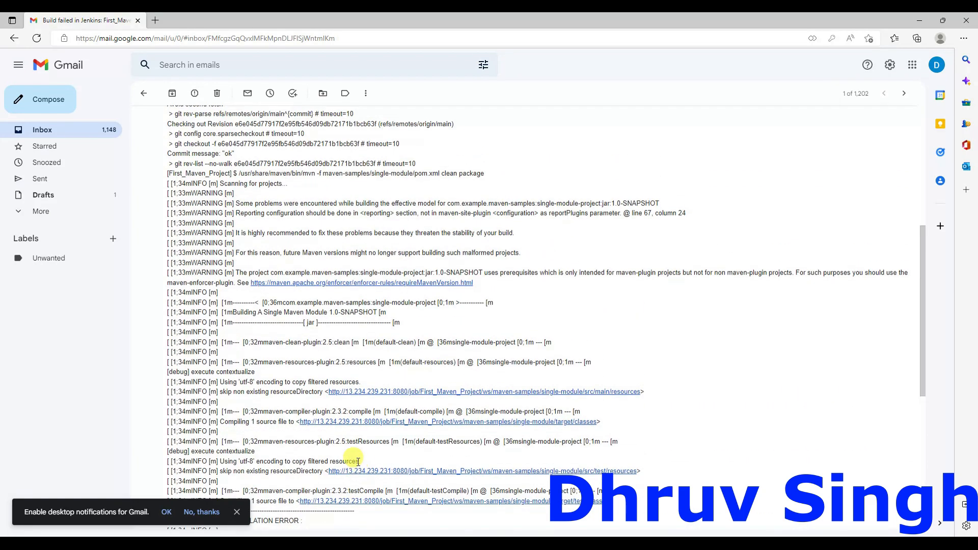